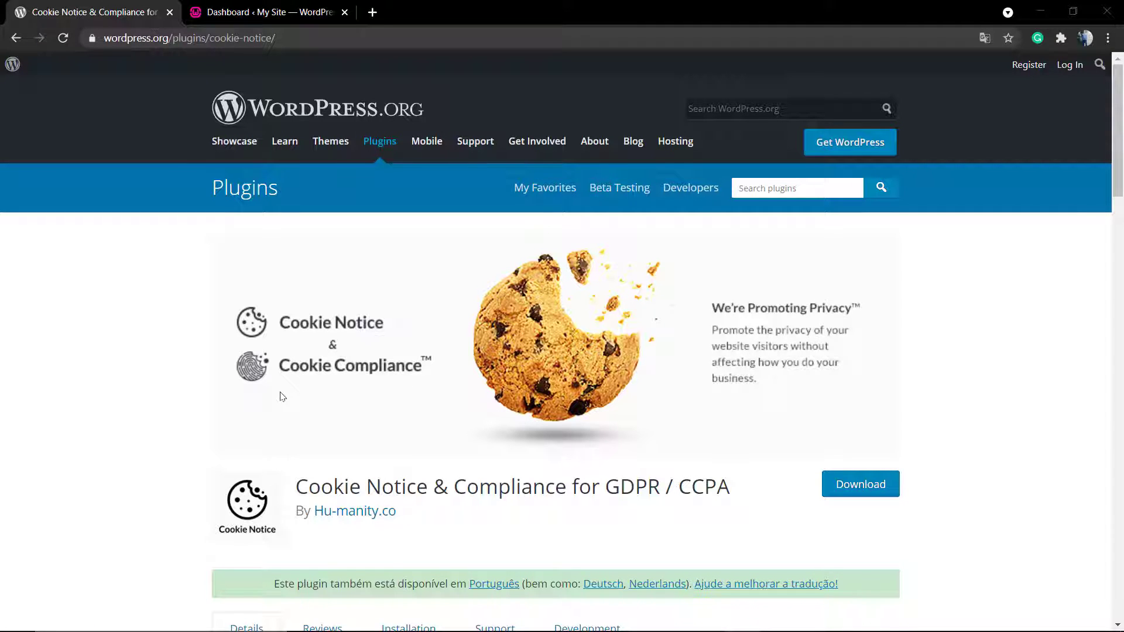
Step: Review the Cookie Notice & Compliance for GDPR / CCPA plugin page on WordPress.org
scroll(282, 396, "down", 10)
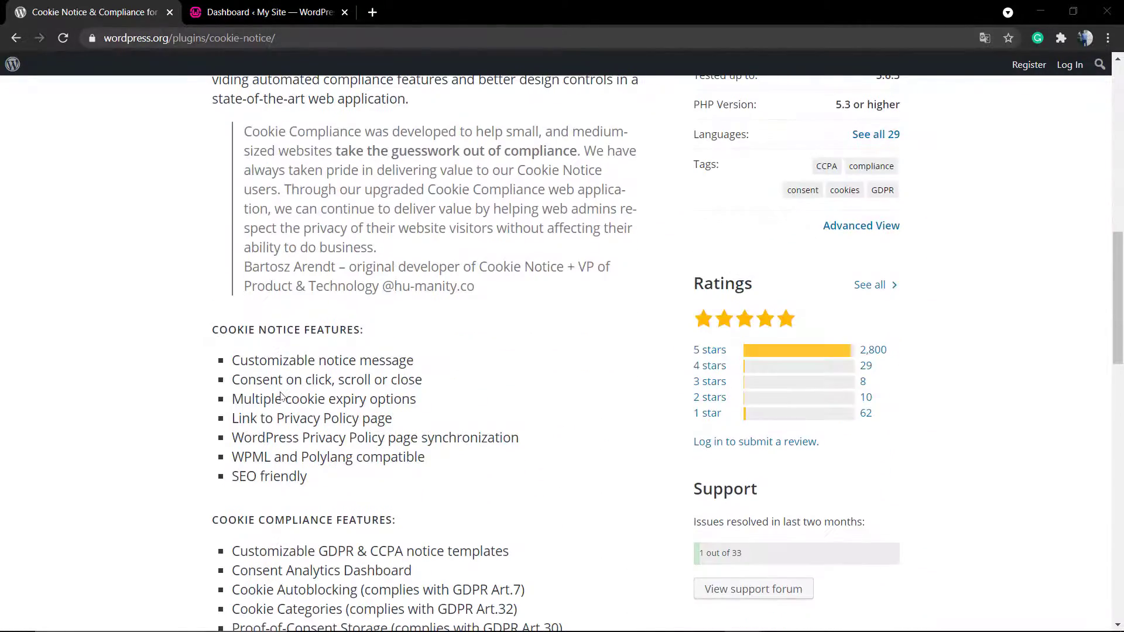
scroll(281, 397, "down", 4)
scroll(282, 396, "up", 5)
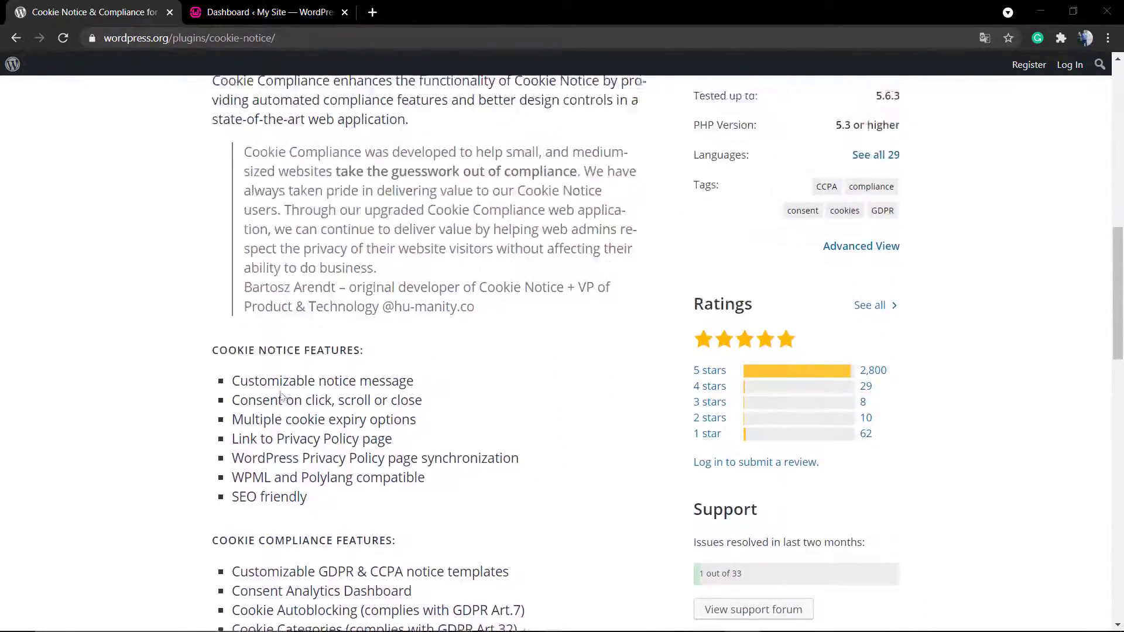
scroll(282, 396, "up", 7)
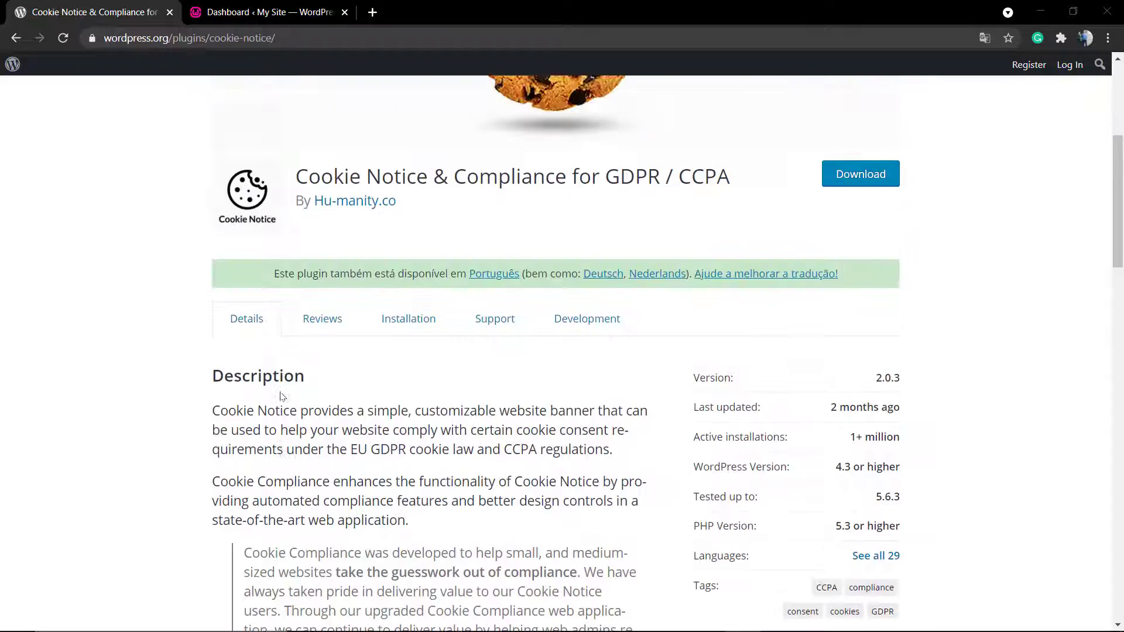
scroll(282, 396, "up", 5)
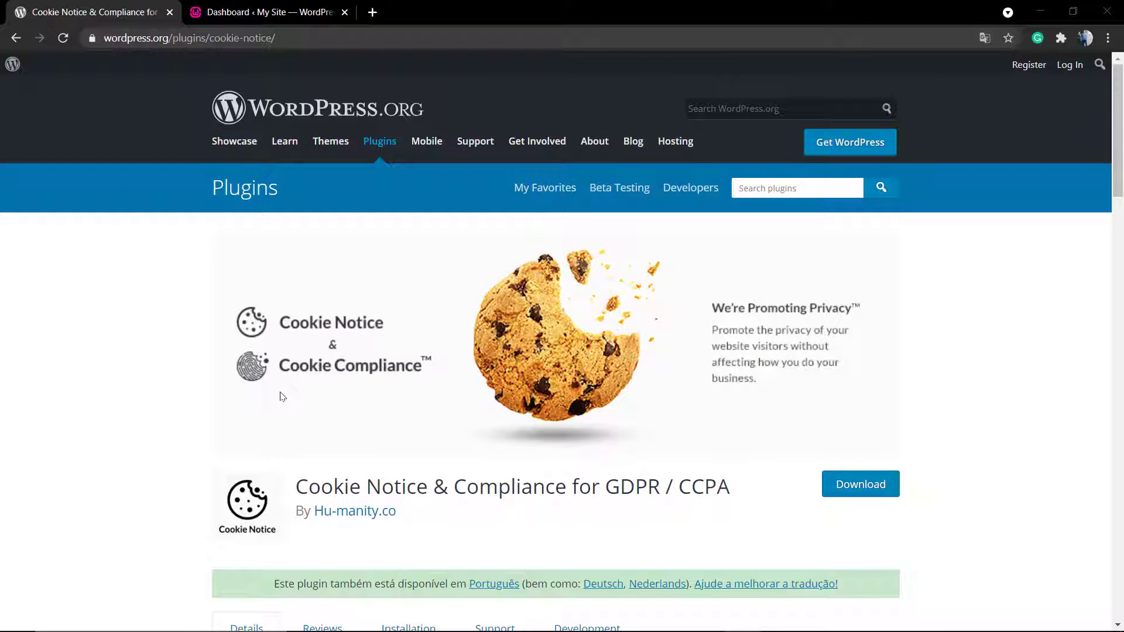
left_click_drag(298, 483, 430, 484)
key("ctrl+c")
left_click(430, 483)
Step: From the site's admin dashboard, go to Plugins > Add New and search for 'Cookie Notice'
left_click(246, 12)
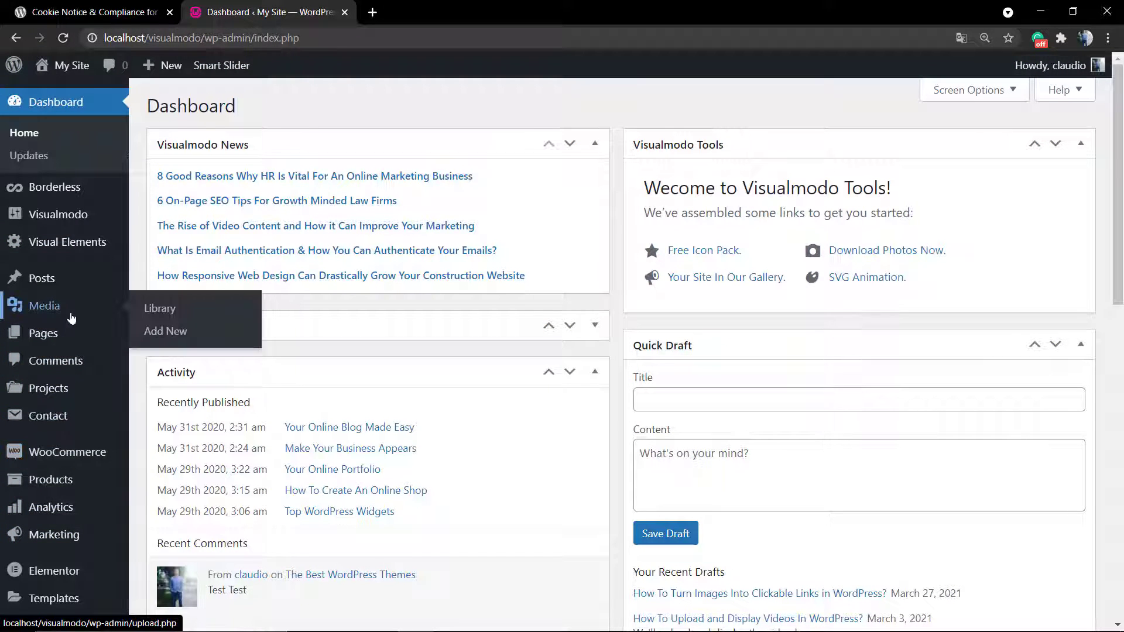
scroll(58, 399, "down", 2)
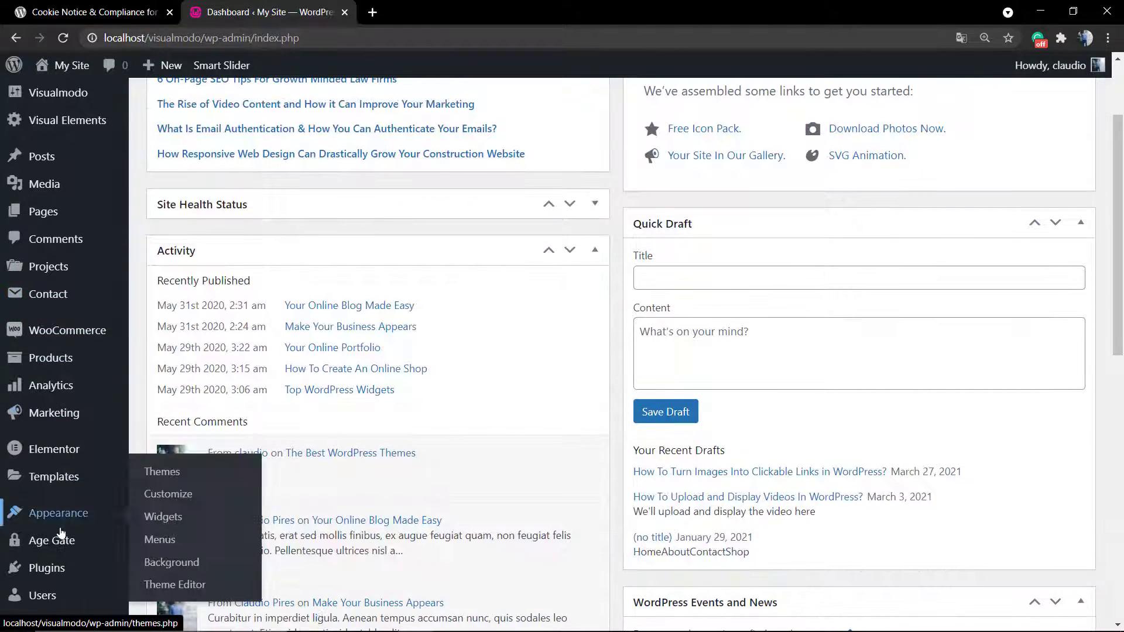
mouse_move(72, 575)
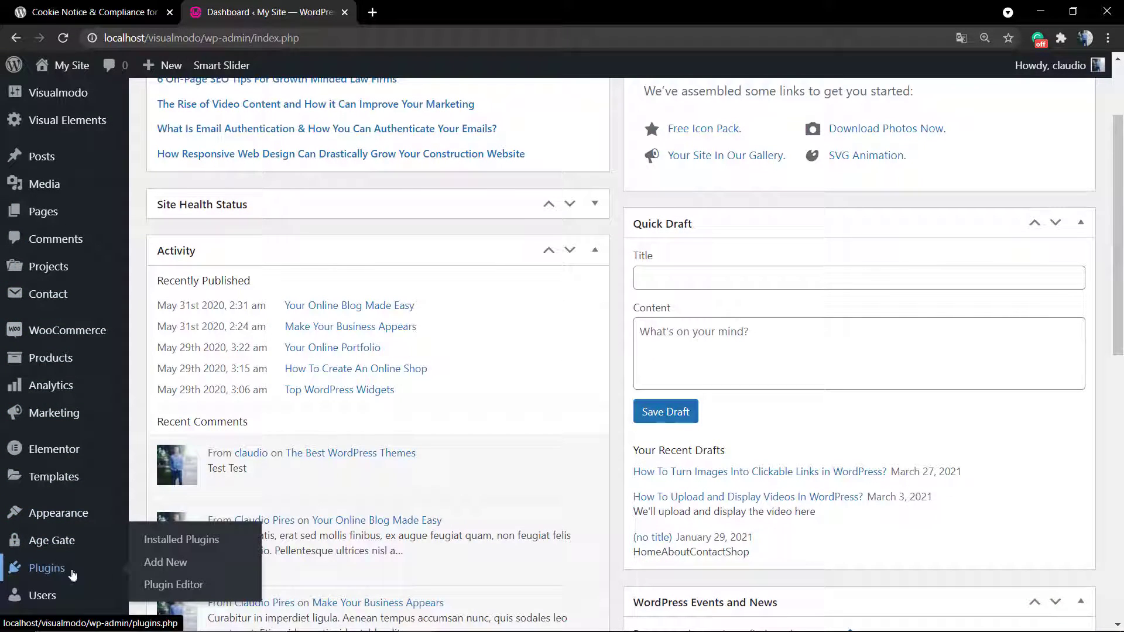
left_click(167, 566)
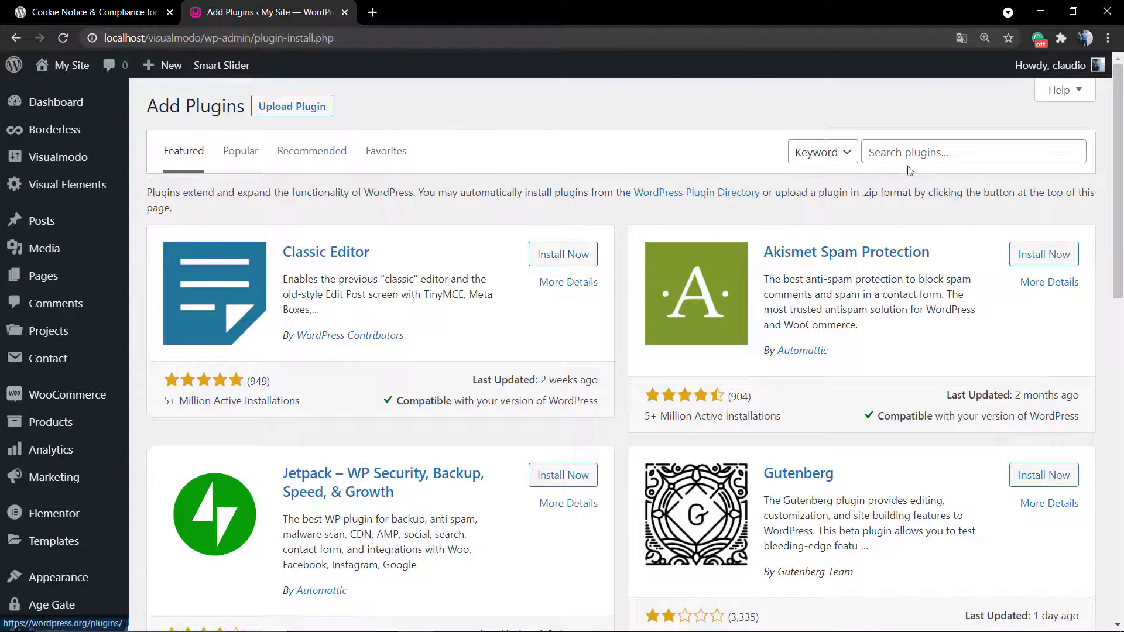
left_click(928, 155)
key("ctrl+v")
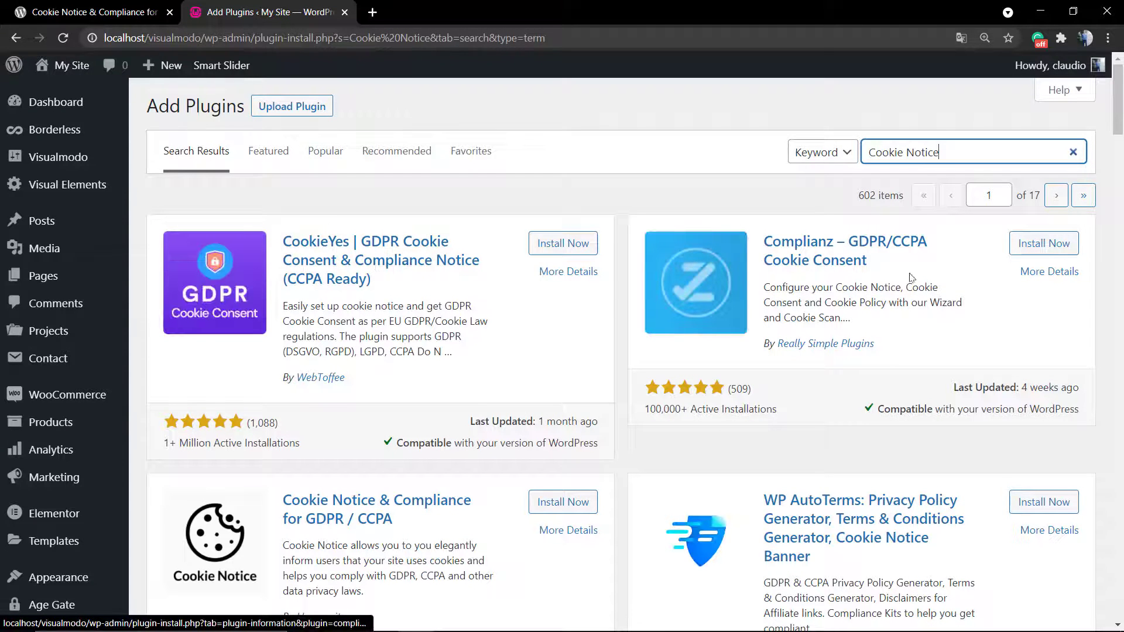
Step: Install the Cookie Notice & Compliance for GDPR / CCPA plugin from the search results
scroll(527, 328, "down", 4)
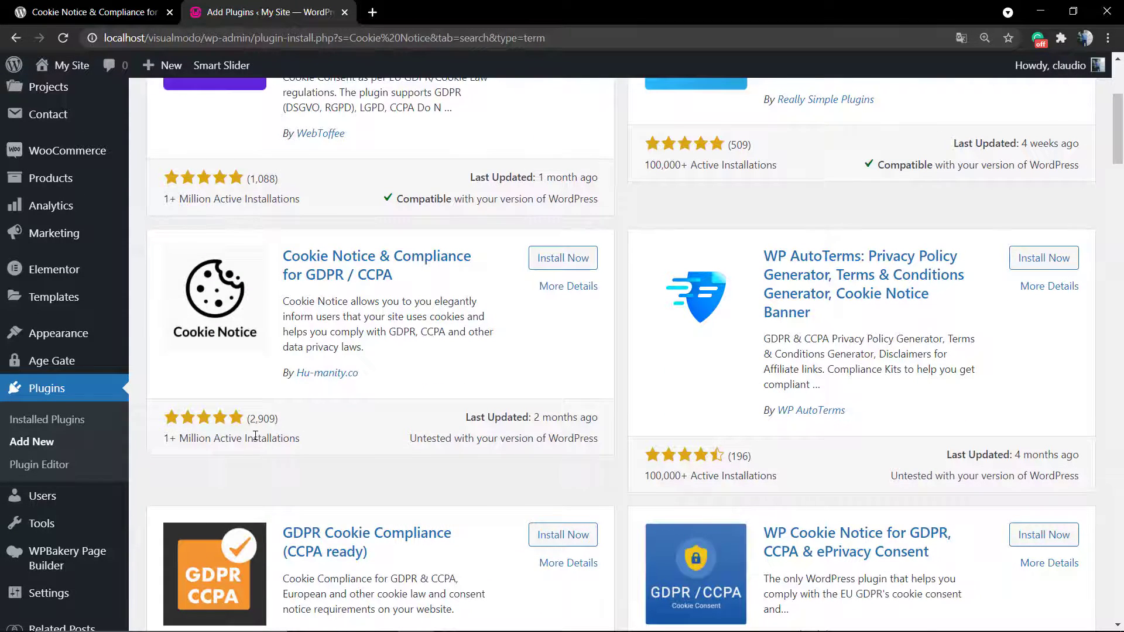
scroll(256, 436, "up", 2)
scroll(258, 309, "down", 2)
scroll(242, 414, "up", 2)
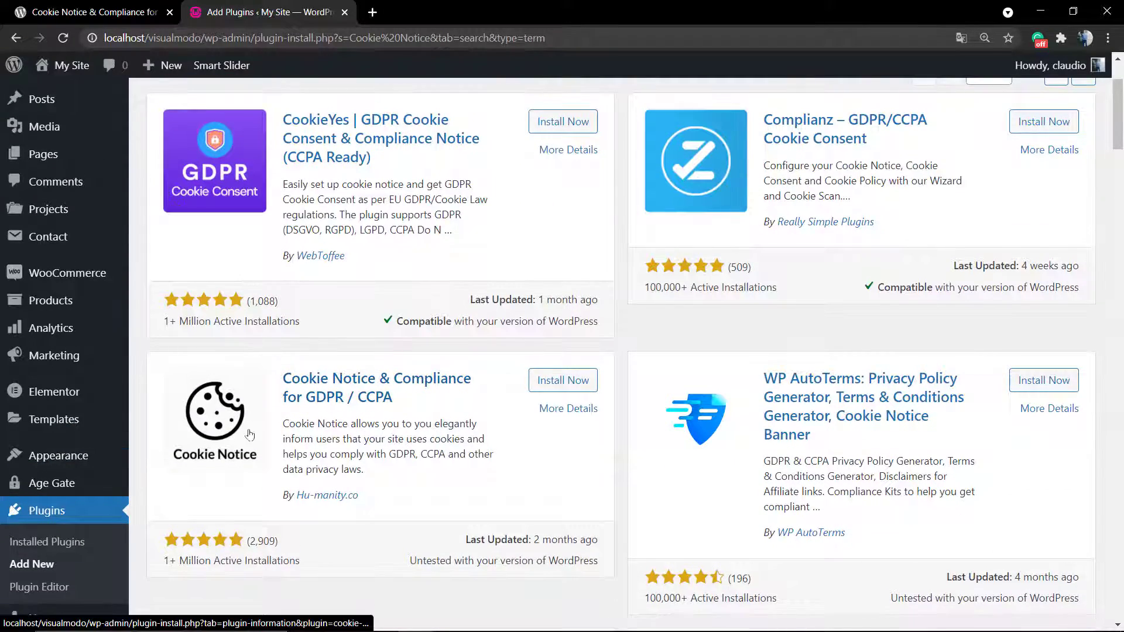
scroll(249, 434, "down", 2)
scroll(380, 316, "up", 2)
scroll(518, 301, "down", 2)
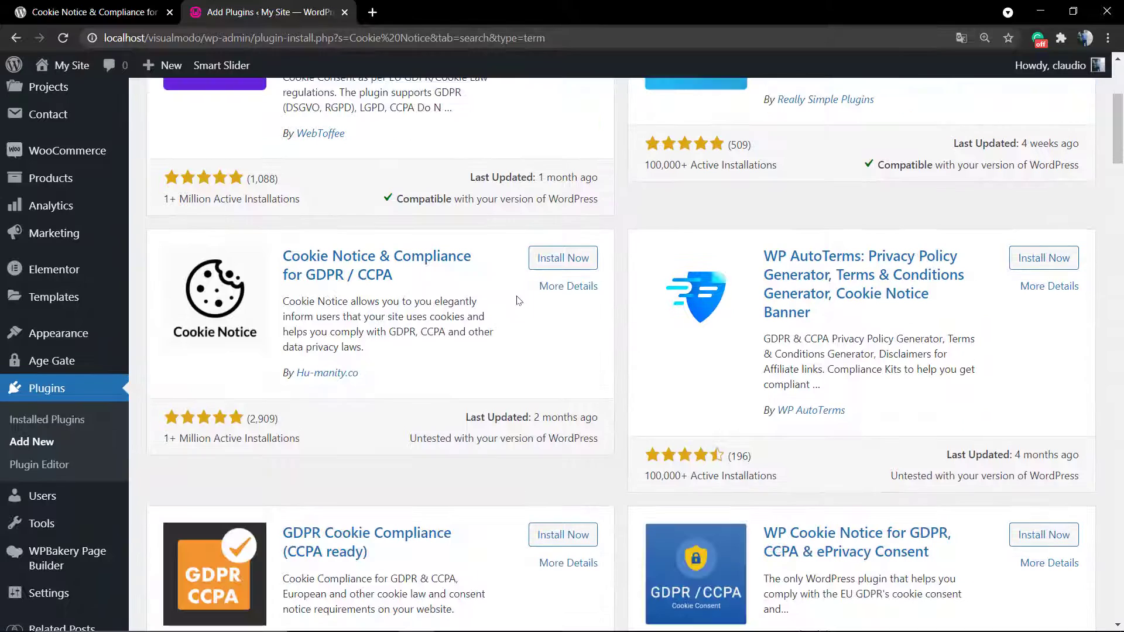
left_click(566, 257)
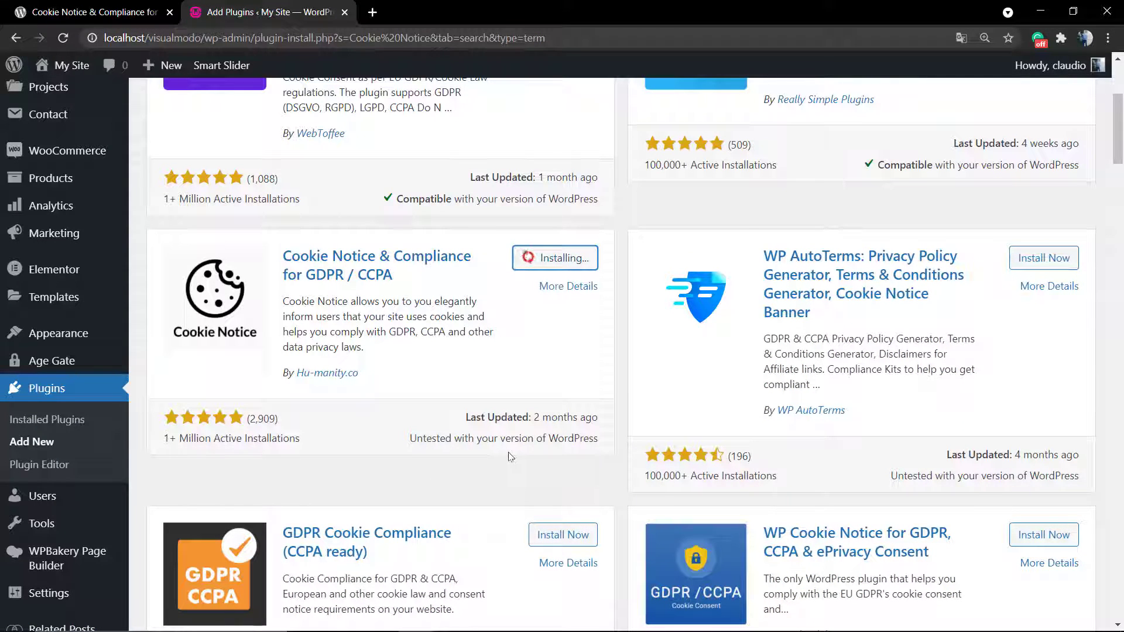
scroll(509, 457, "up", 2)
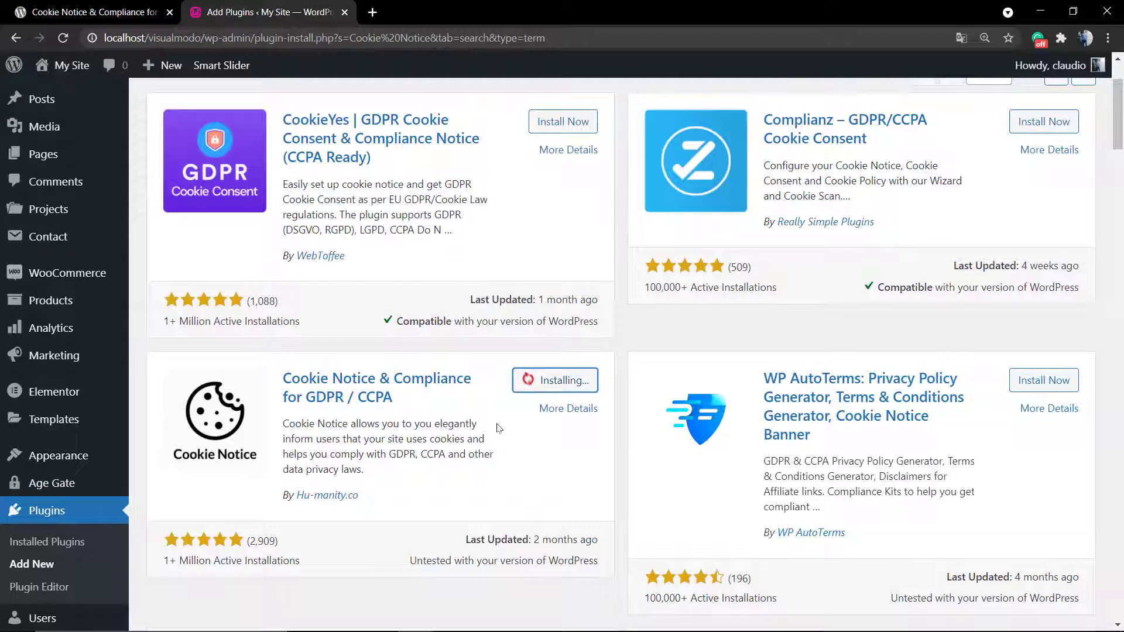
scroll(498, 428, "down", 2)
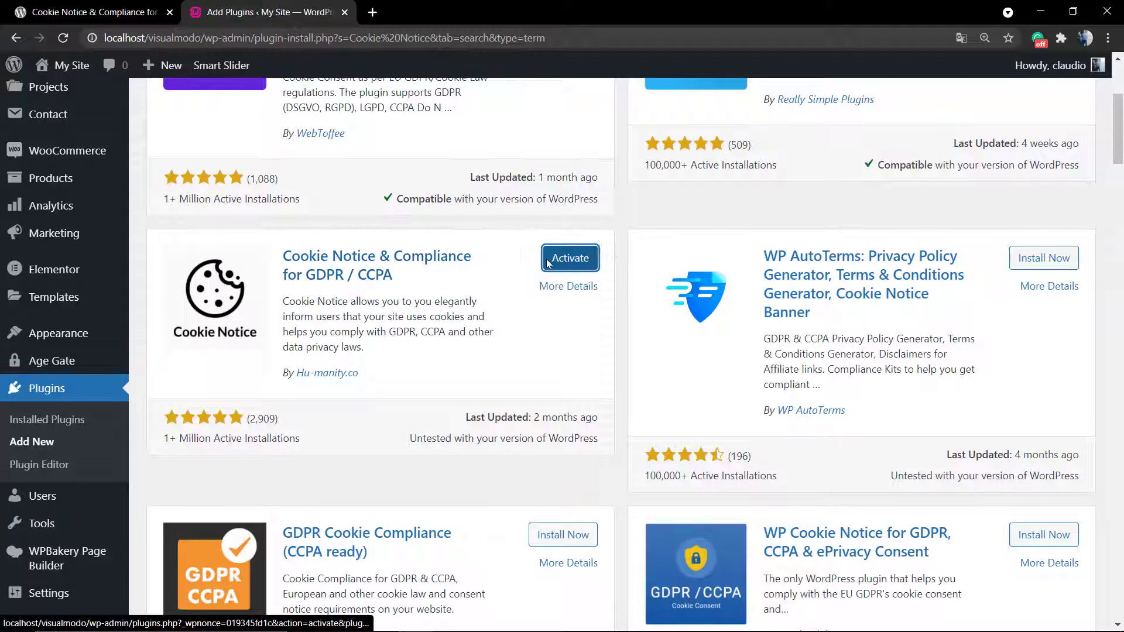
mouse_move(359, 373)
left_mouse_down()
mouse_move(297, 377)
mouse_move(377, 378)
left_mouse_up()
Step: Activate the newly installed Cookie Notice & Compliance plugin
left_click(580, 261)
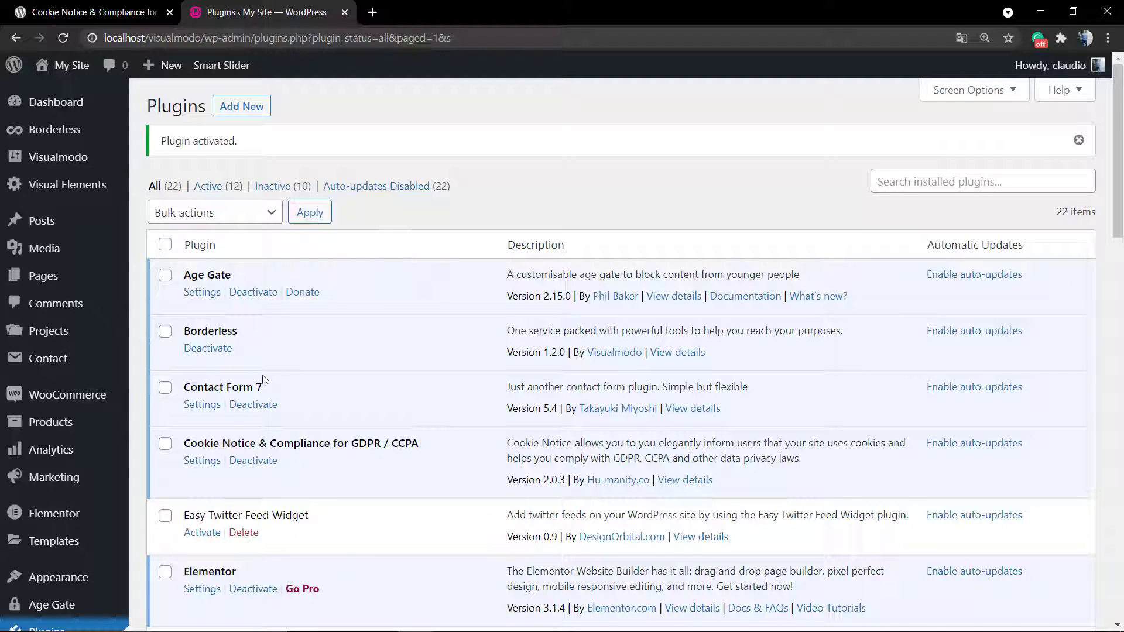
triple_click(207, 444)
left_click(206, 444)
Step: Save the Cookie Notice settings unchanged: default message, Ok button, Fade animation, Dark button style
left_click(202, 463)
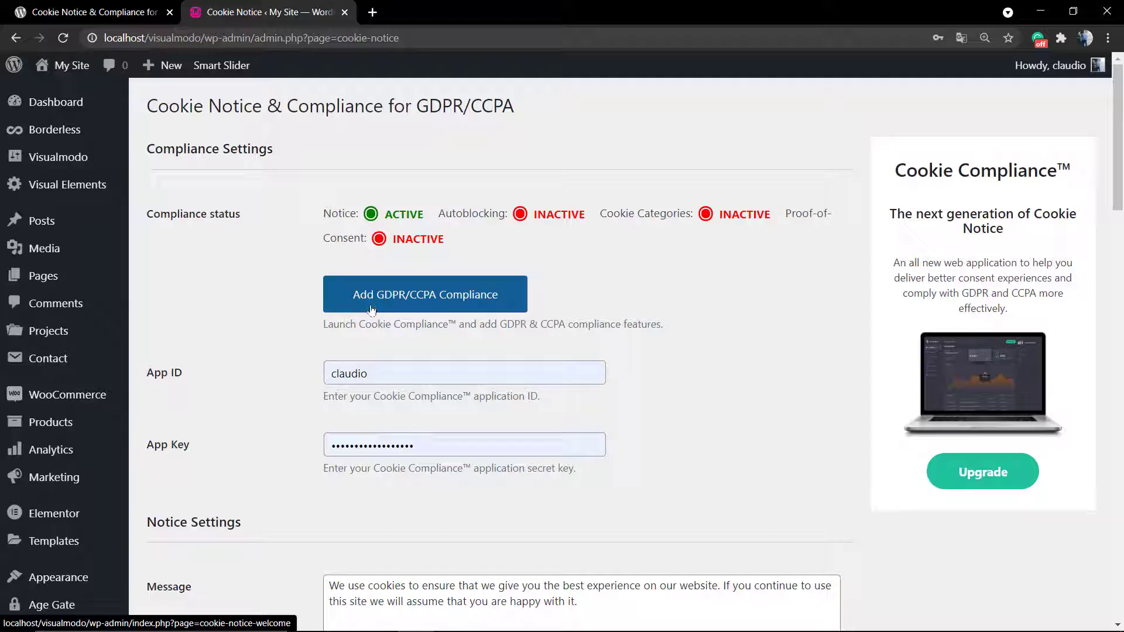
scroll(371, 311, "down", 4)
scroll(316, 298, "up", 2)
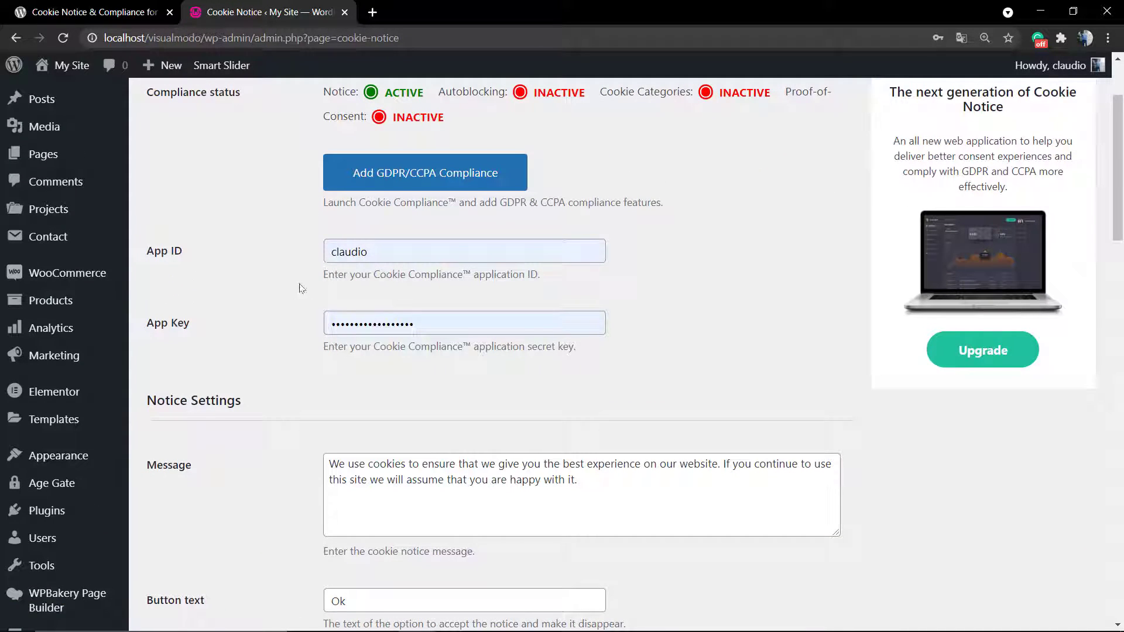
scroll(302, 287, "down", 8)
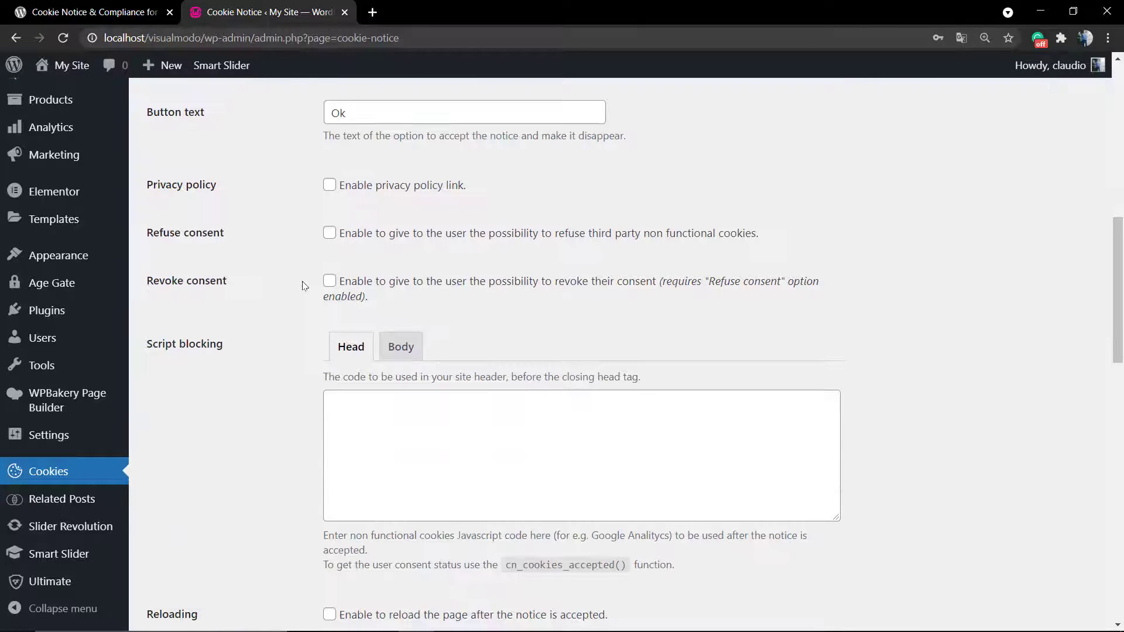
left_click(385, 418)
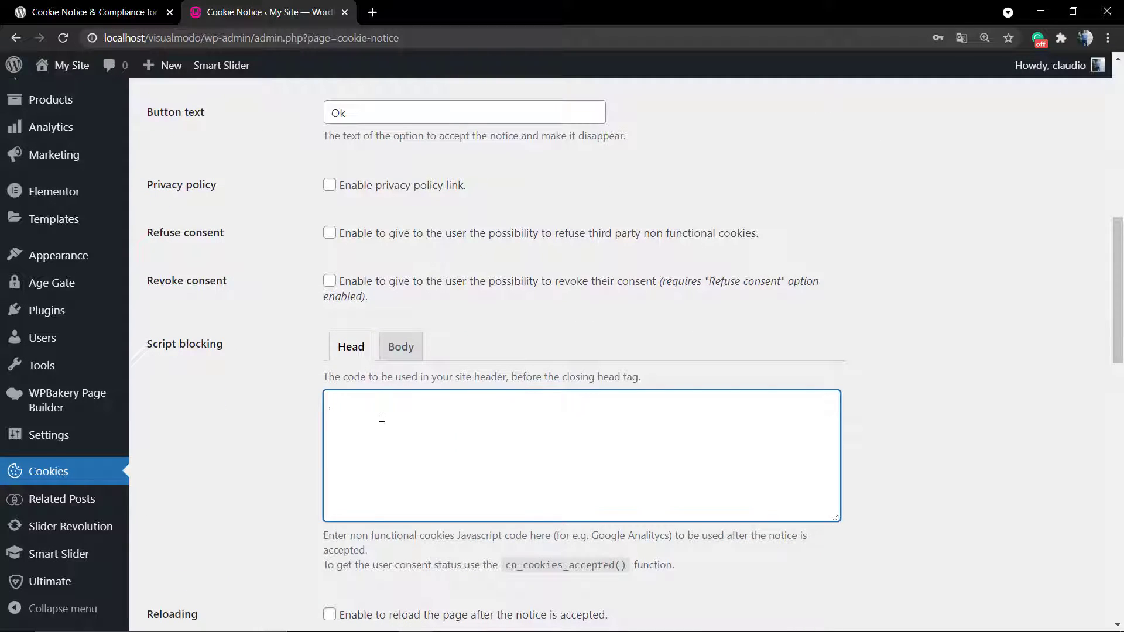
scroll(381, 421, "down", 6)
scroll(301, 381, "up", 4)
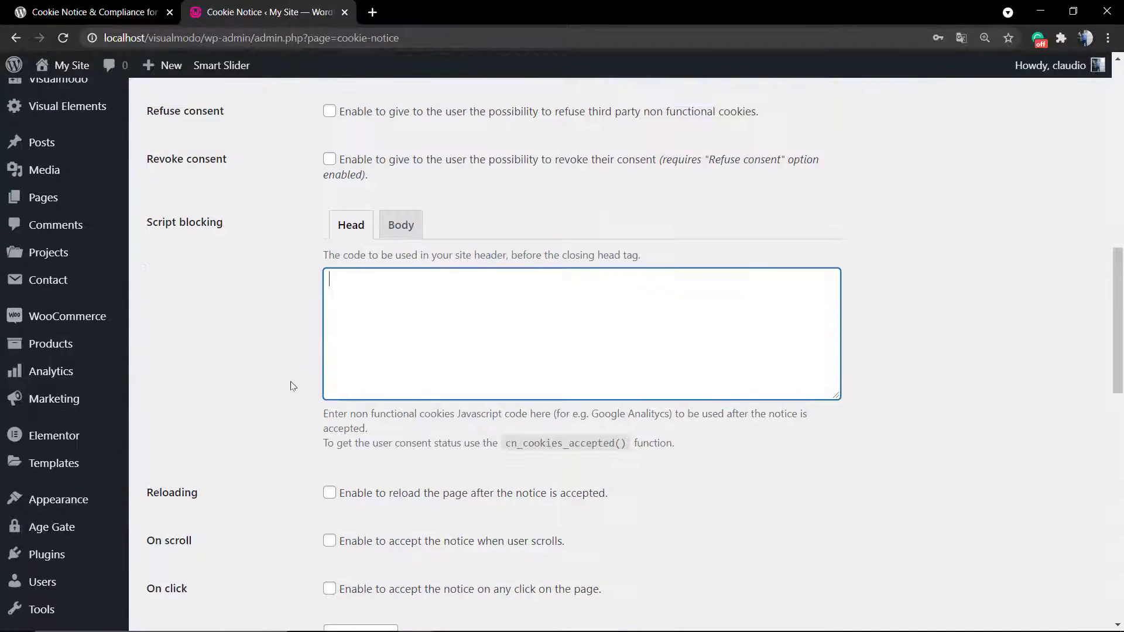
scroll(293, 387, "up", 2)
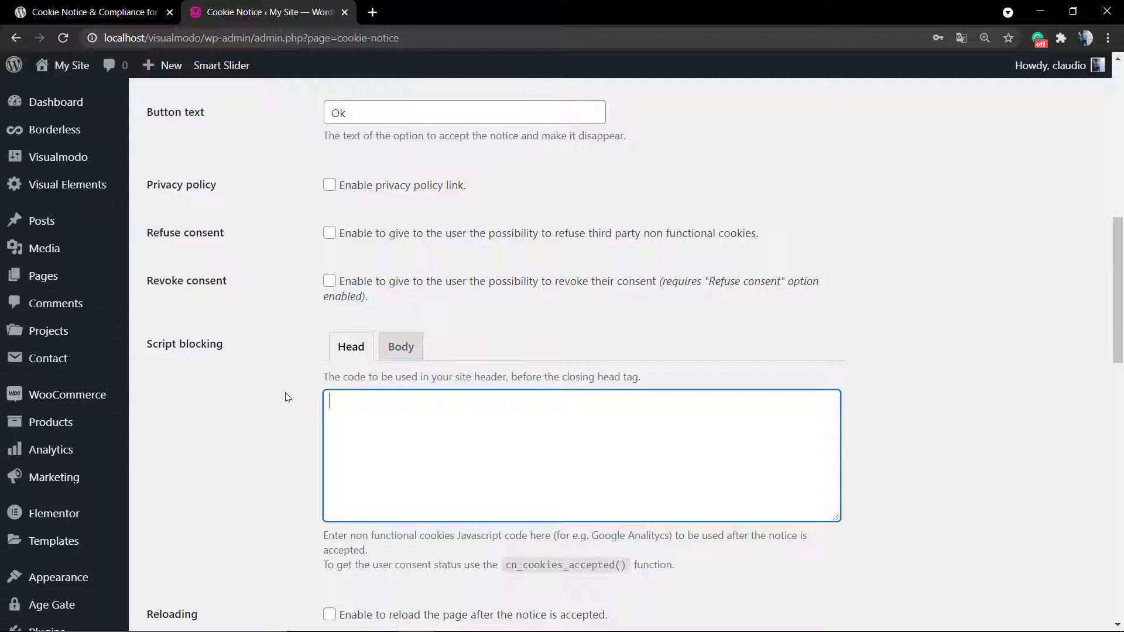
scroll(287, 397, "up", 2)
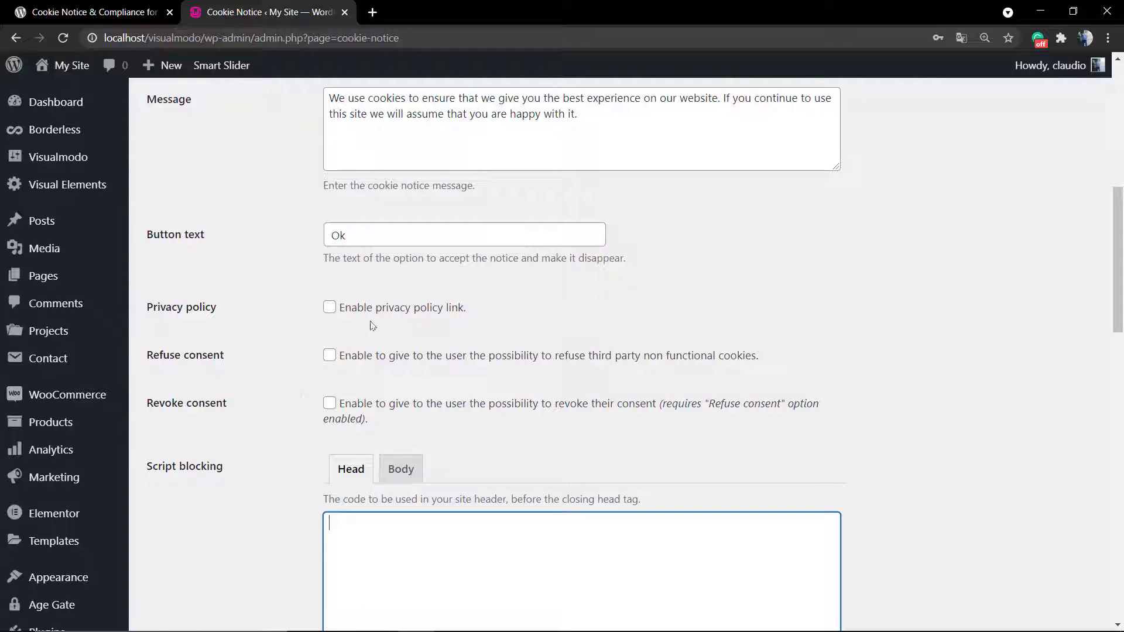
scroll(361, 316, "up", 4)
scroll(361, 317, "down", 20)
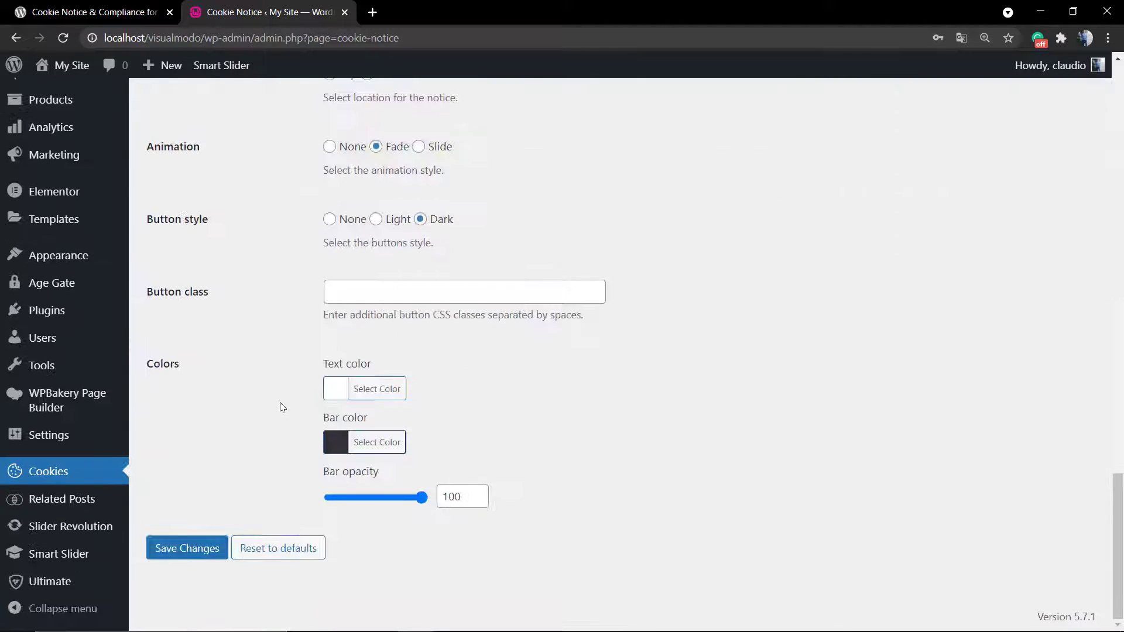
left_click(188, 545)
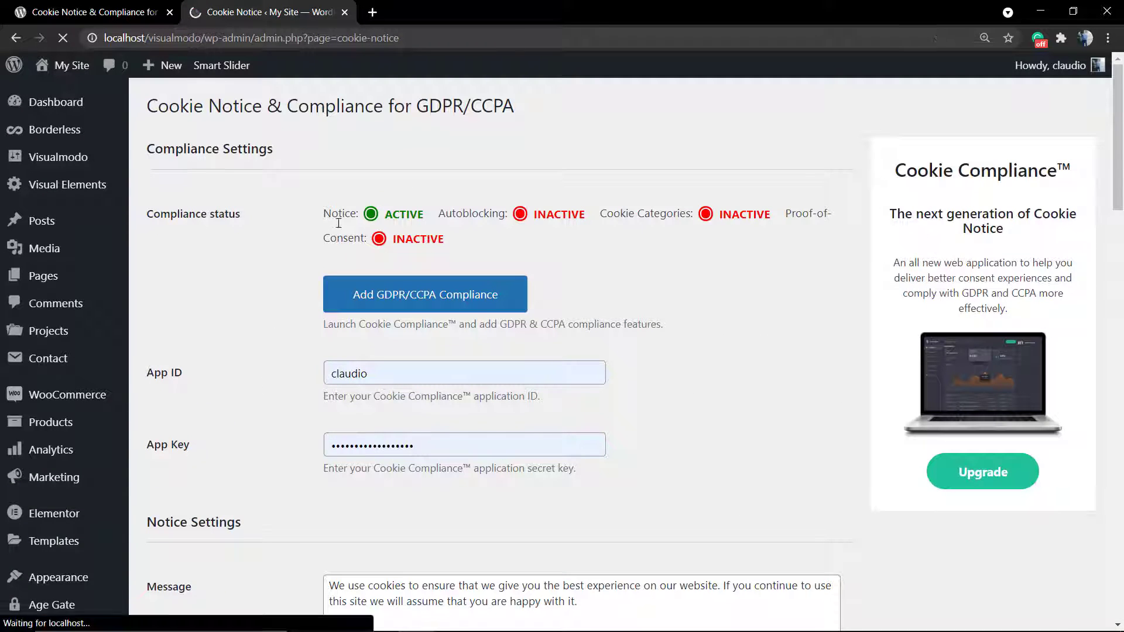
Step: View the cookie notice on the live site, accept it, and go back to the Cookie Notice settings
right_click(92, 87)
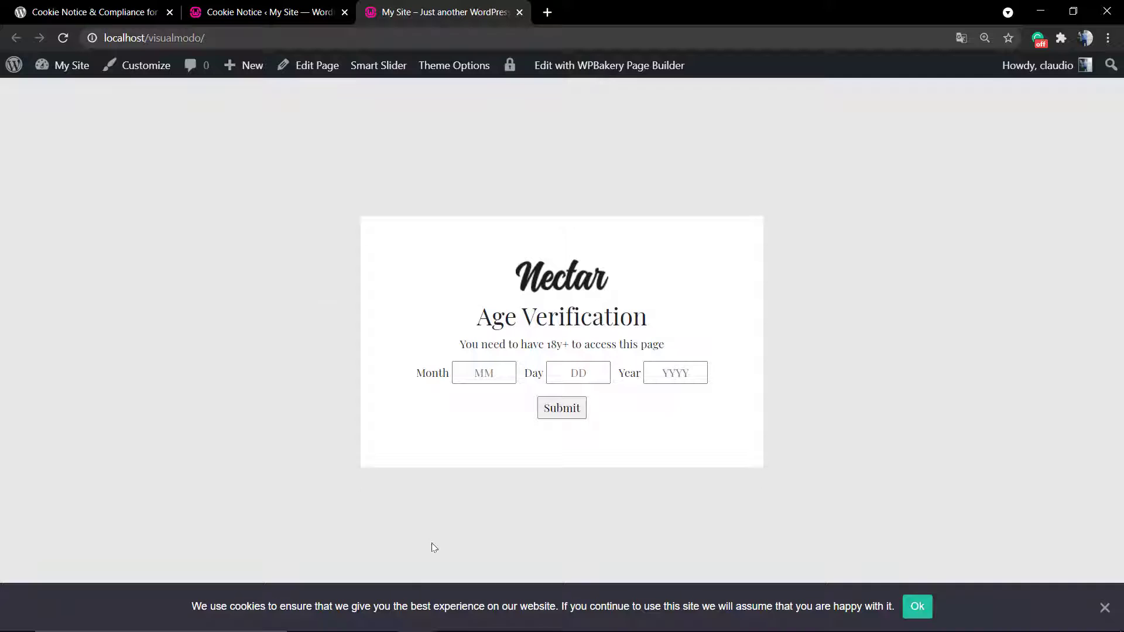
left_click_drag(187, 606, 865, 608)
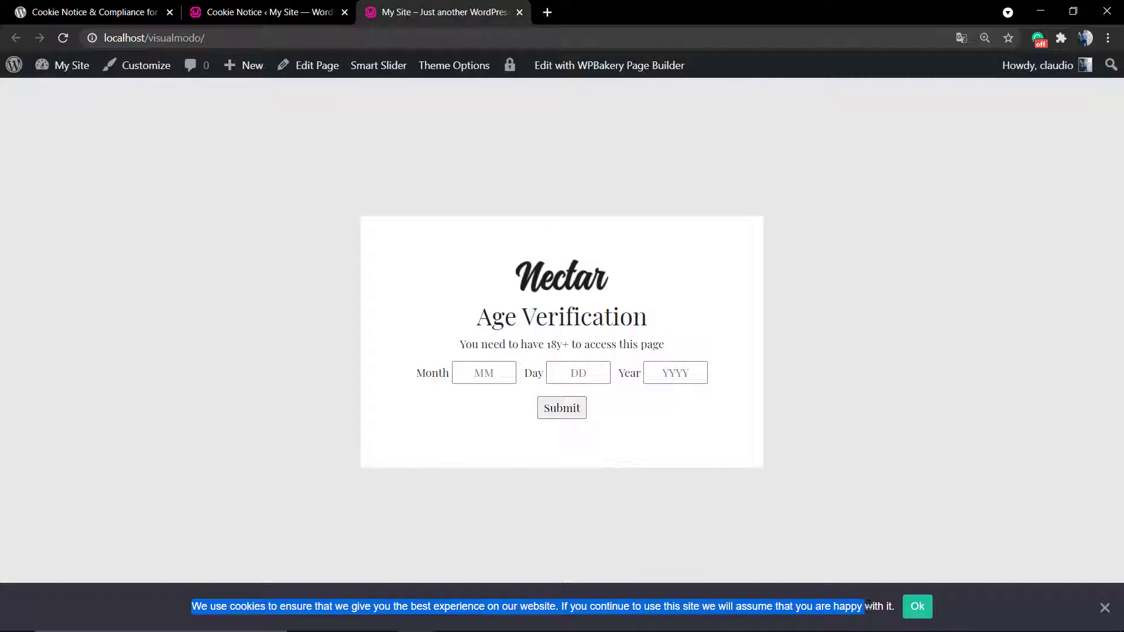
left_click(870, 607)
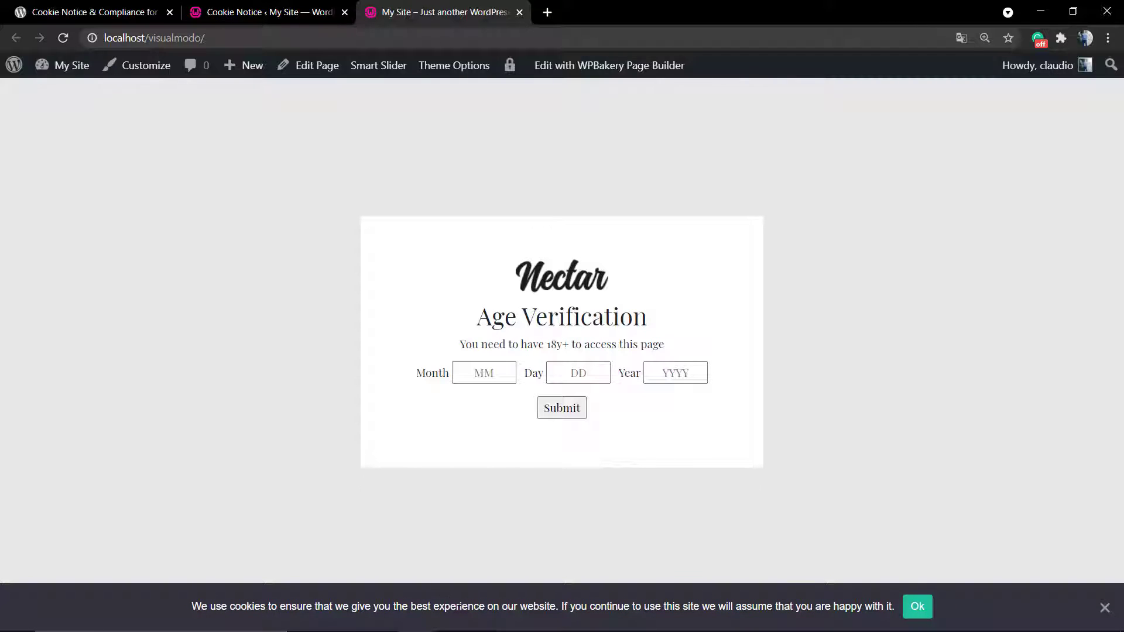
left_click(918, 609)
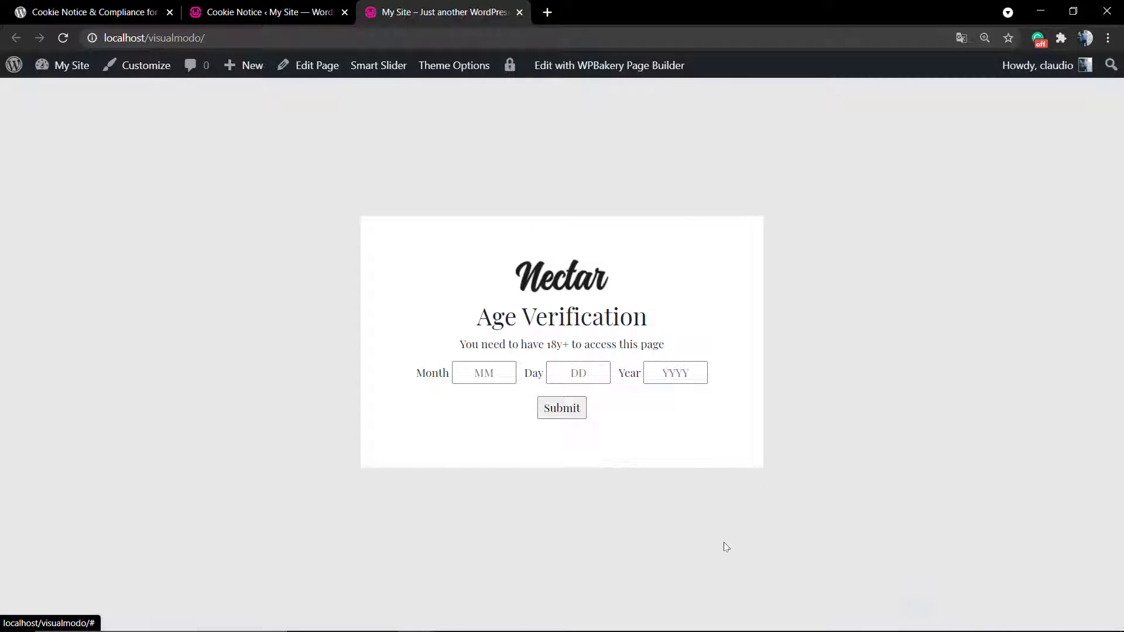
left_click(267, 8)
Step: Open Add GDPR/CCPA Compliance and read the Cookie Compliance introduction
scroll(261, 304, "down", 2)
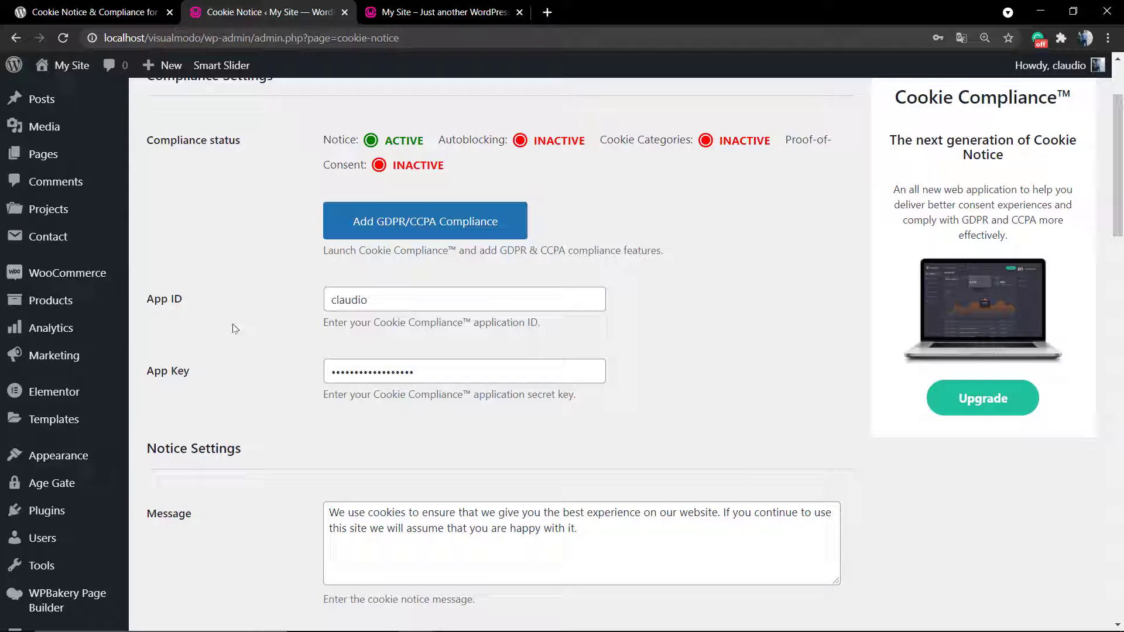
scroll(233, 328, "down", 2)
scroll(229, 328, "up", 2)
left_click(386, 236)
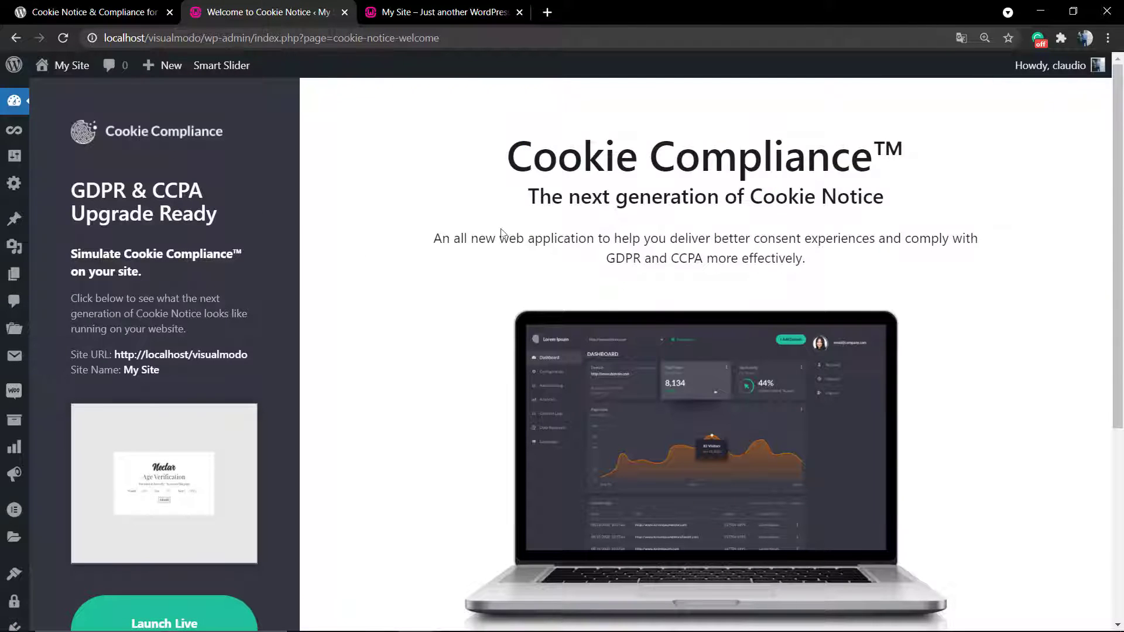
scroll(575, 219, "down", 2)
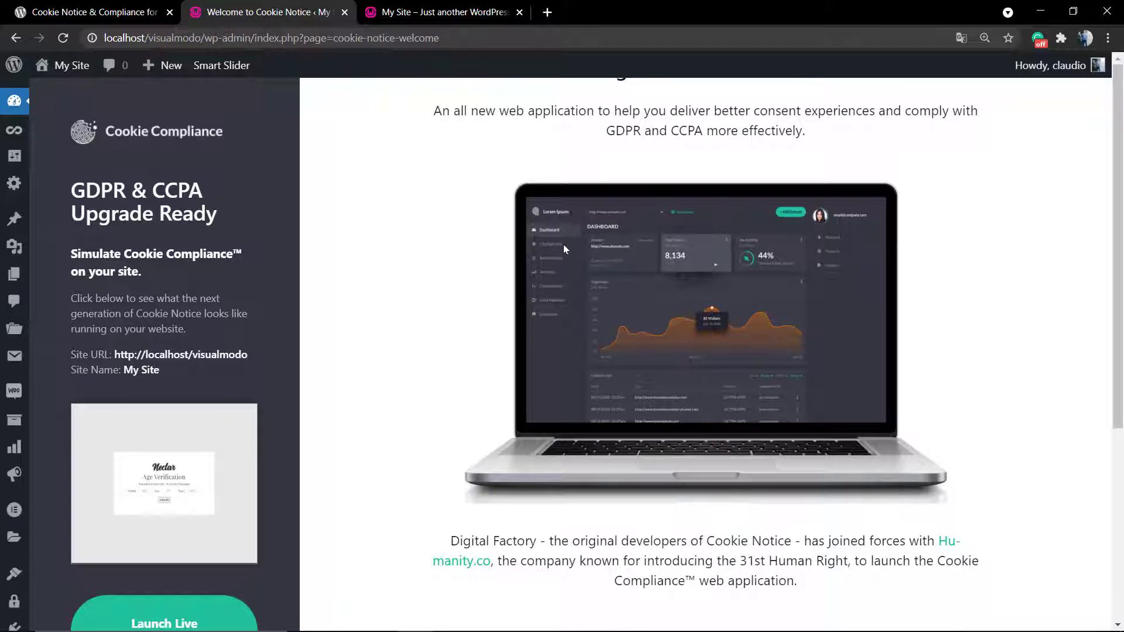
scroll(173, 358, "down", 2)
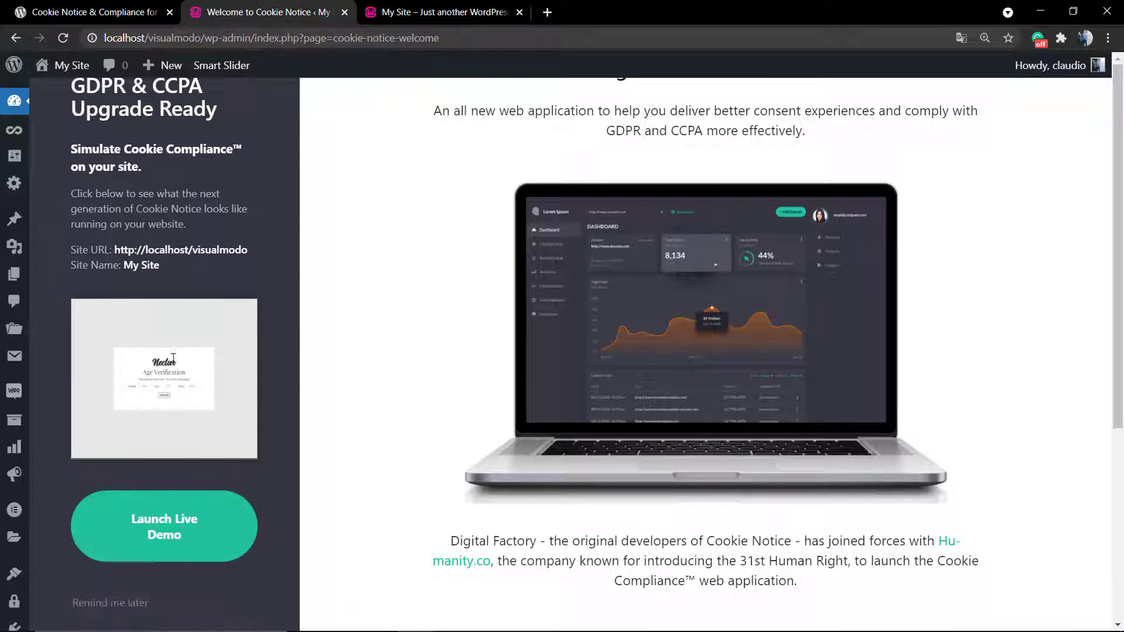
scroll(449, 371, "up", 2)
scroll(123, 155, "up", 2)
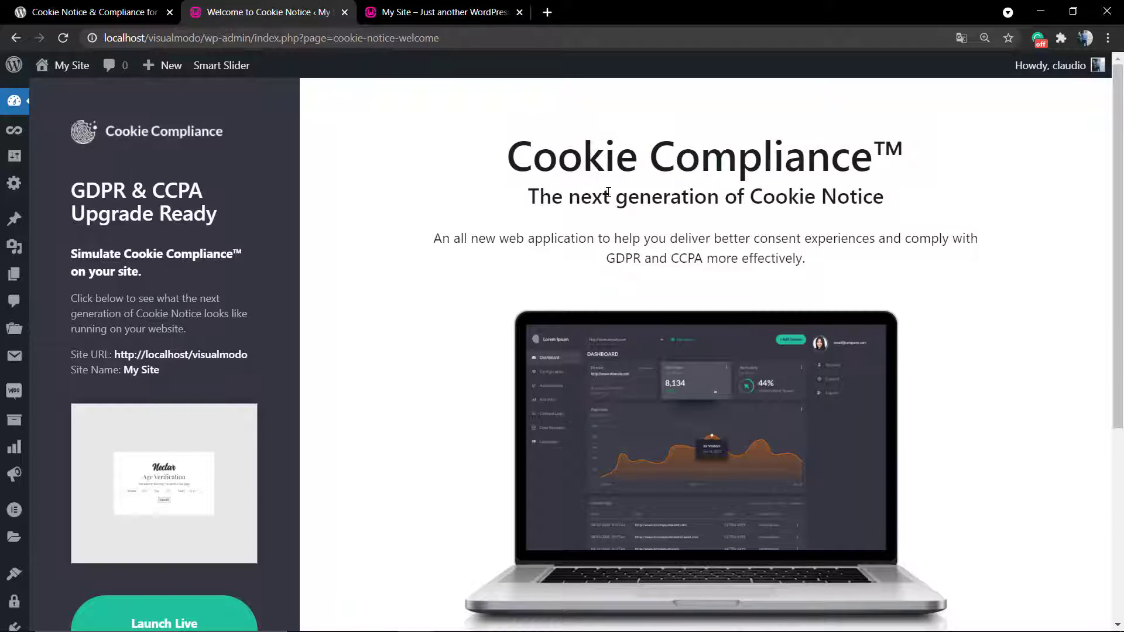
left_click_drag(606, 175, 696, 304)
left_click(696, 309)
scroll(665, 339, "down", 2)
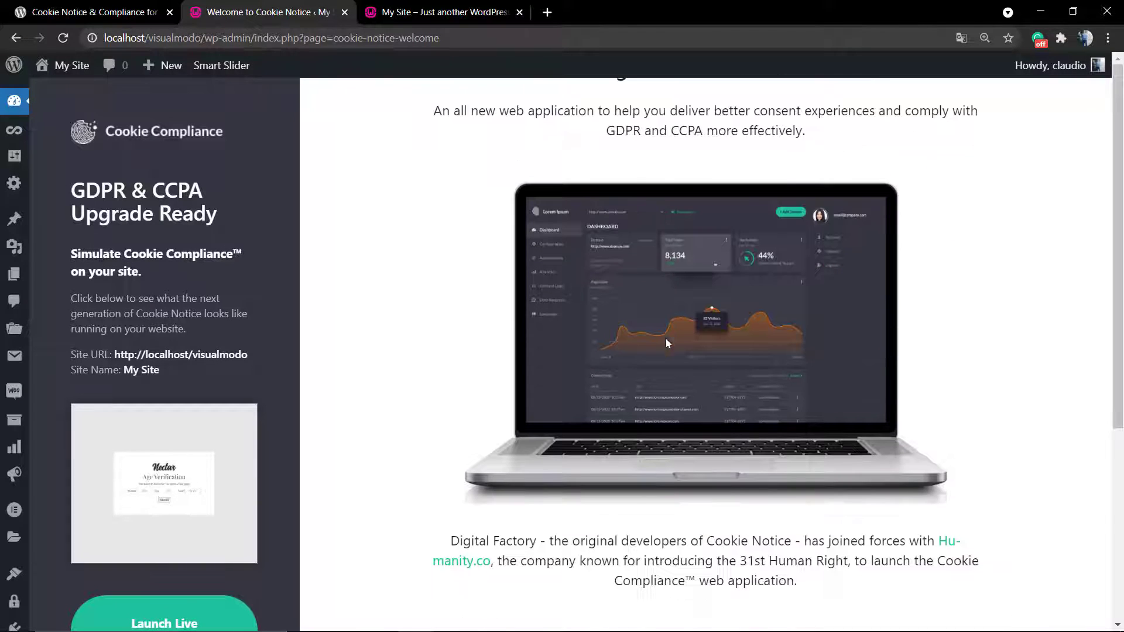
scroll(145, 513, "down", 2)
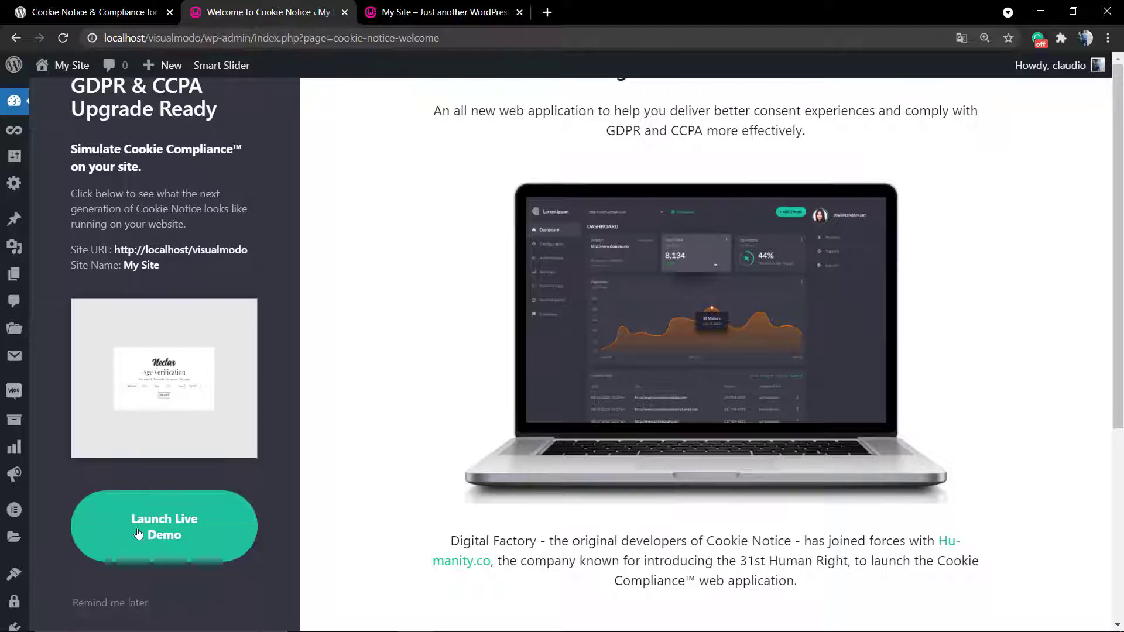
scroll(158, 274, "up", 2)
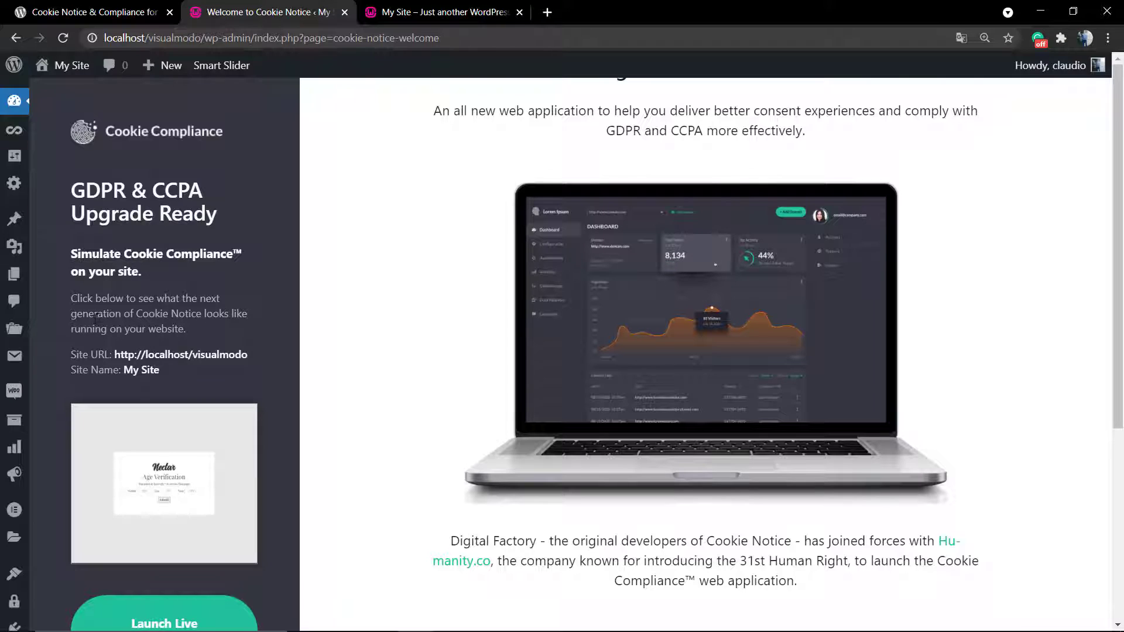
scroll(96, 318, "down", 2)
Step: Launch the live demo and declare that the site collects traffic analytics and runs targeted ads
left_click(103, 541)
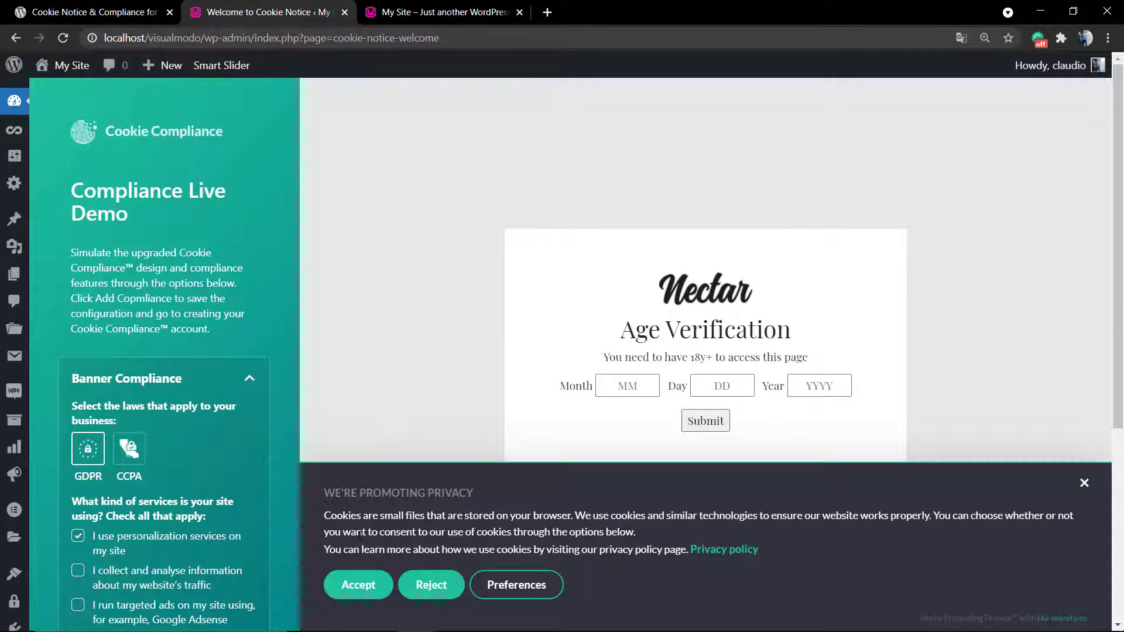
triple_click(373, 530)
left_click(374, 528)
scroll(202, 429, "down", 2)
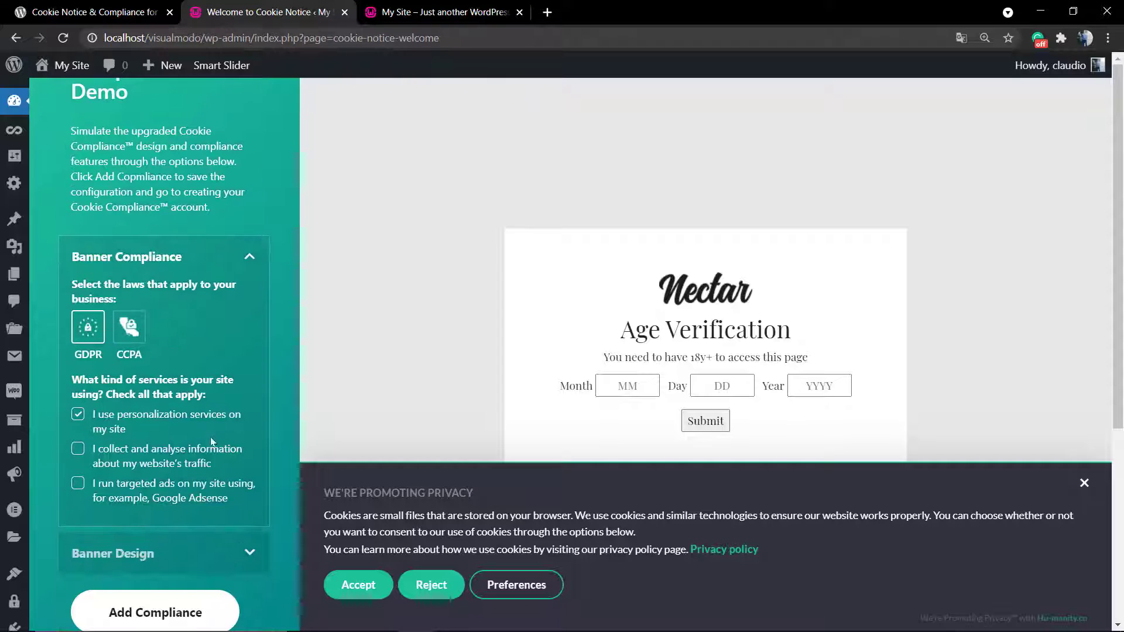
left_click(131, 451)
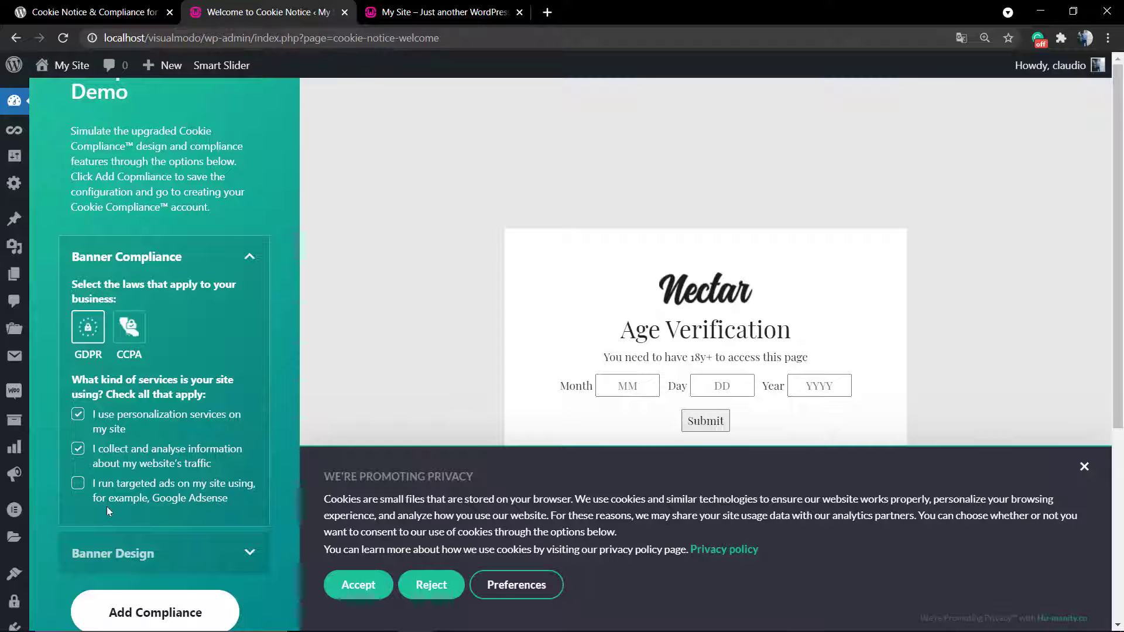
left_click(107, 491)
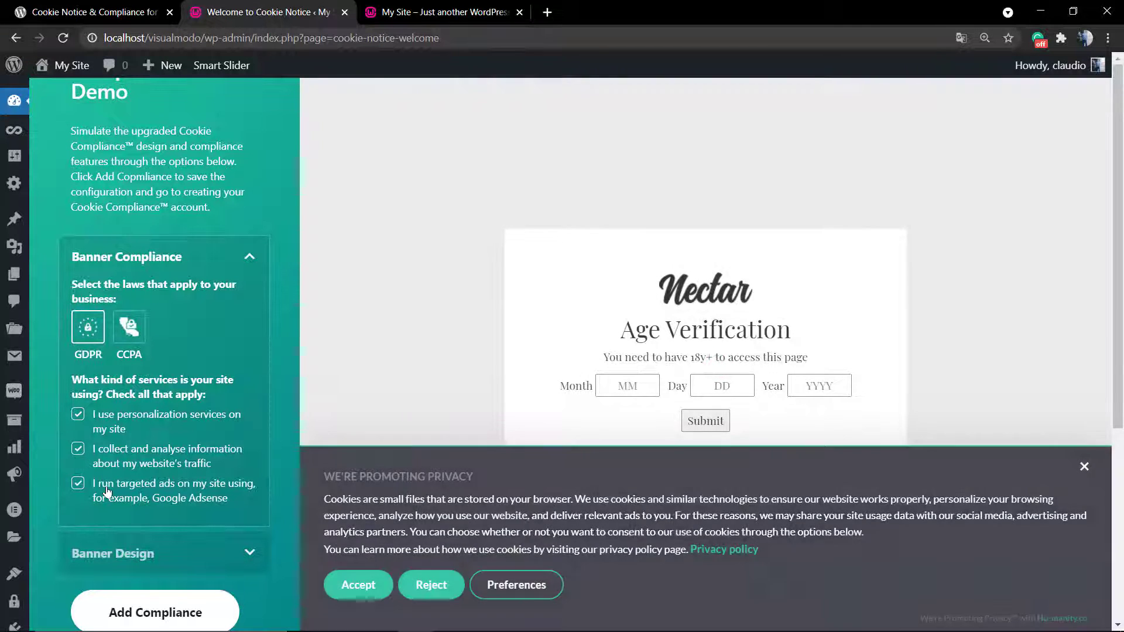
Step: In Banner Design, preview the top, popup and right-panel positions, then keep the banner at the bottom
left_click(130, 554)
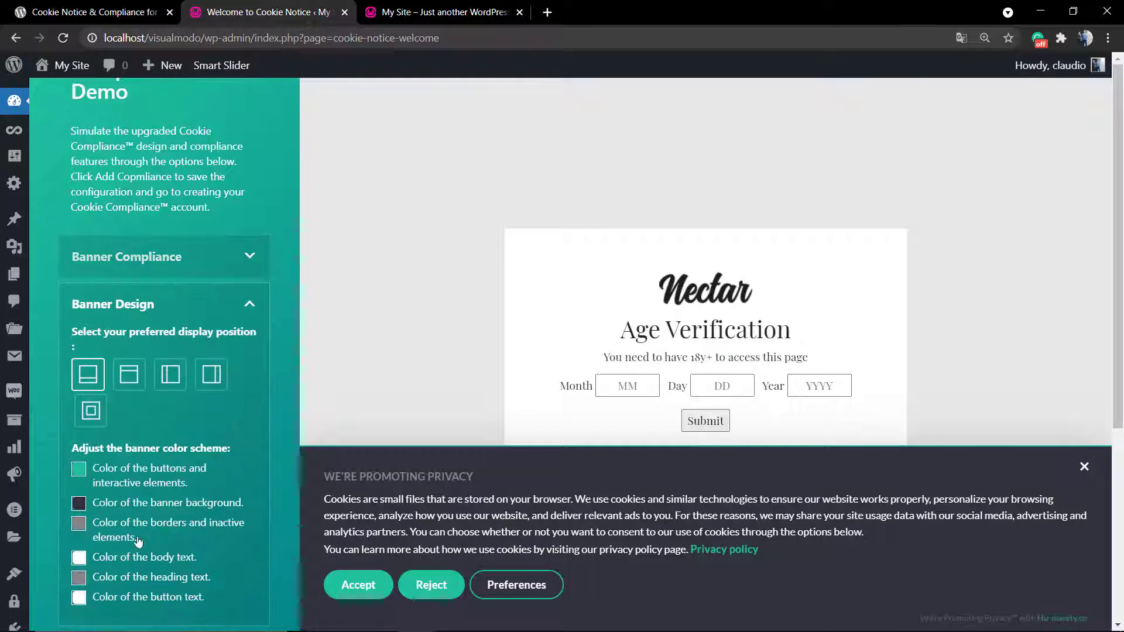
left_click(122, 385)
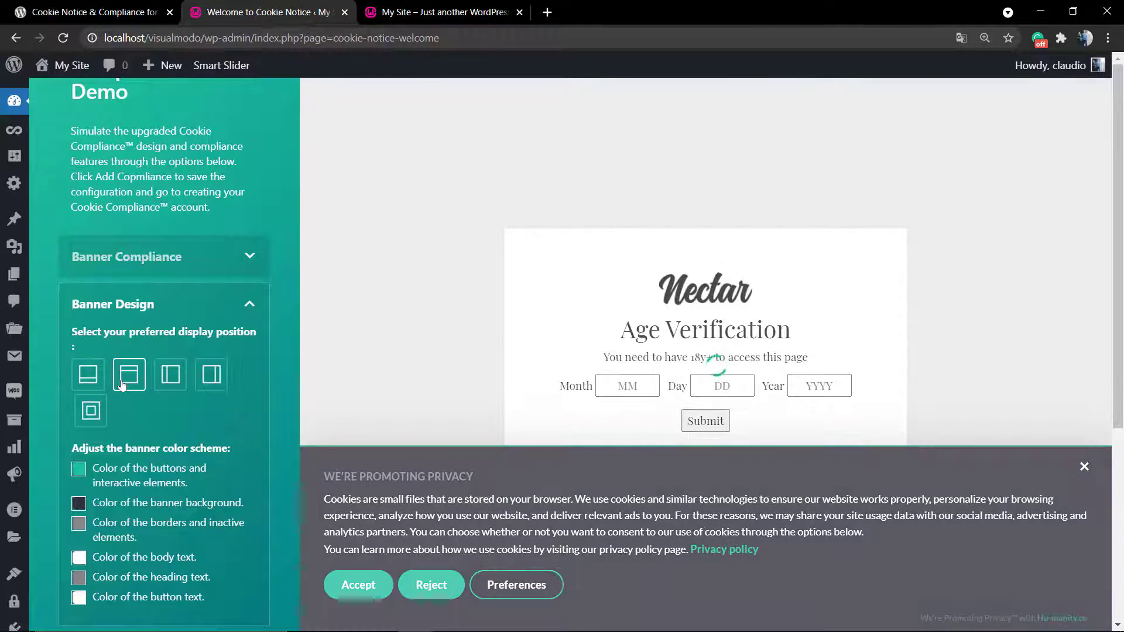
left_click(89, 376)
left_click(91, 417)
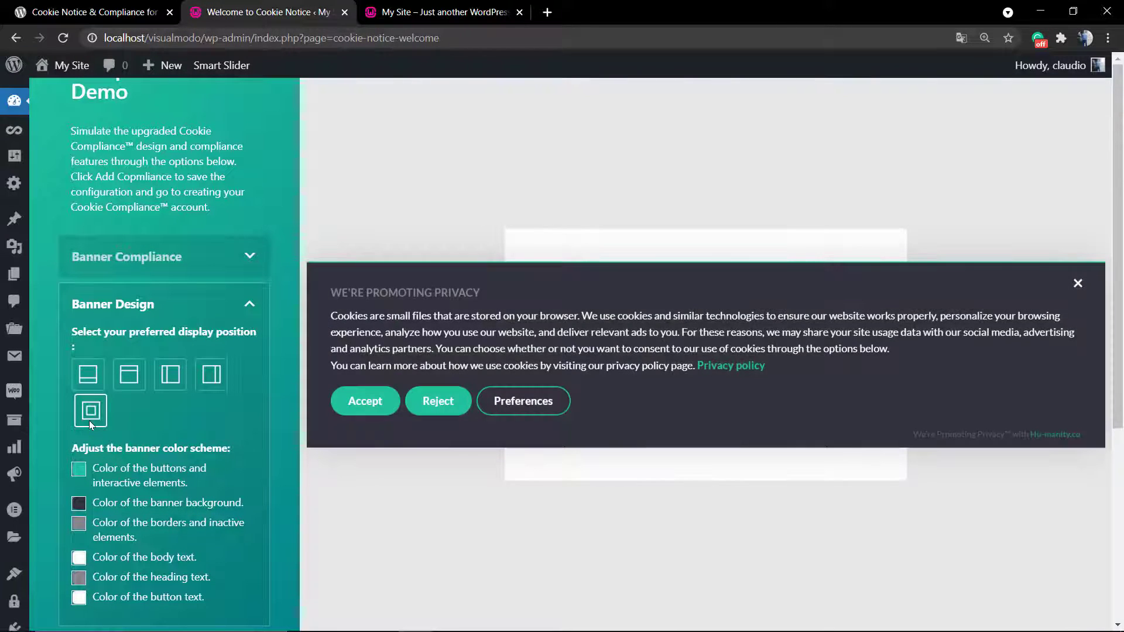
left_click(89, 380)
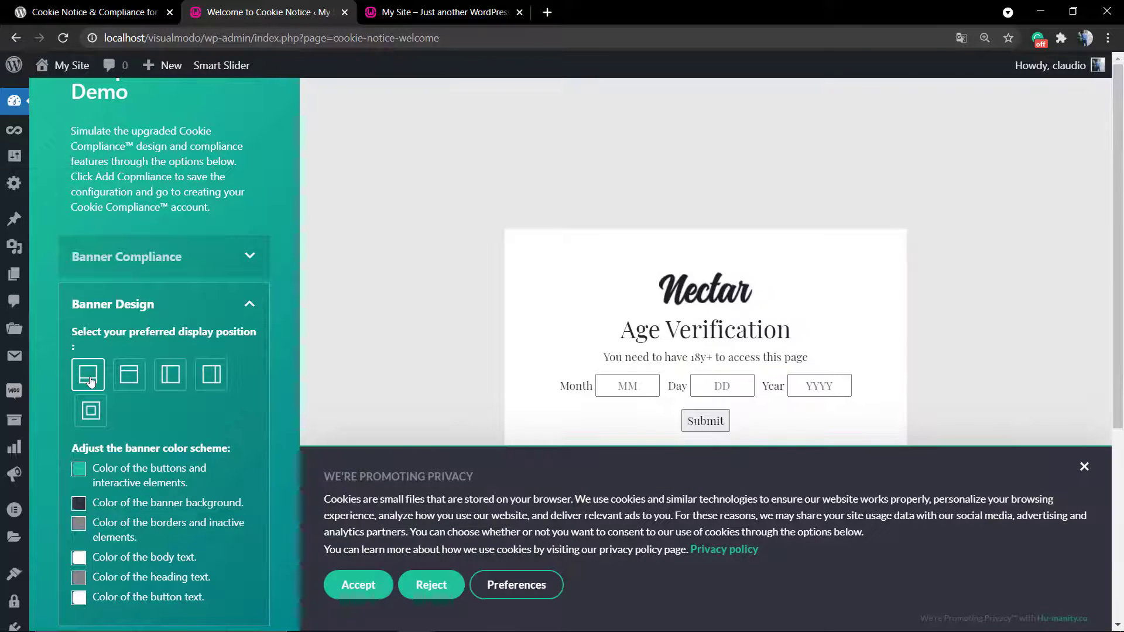
left_click(215, 380)
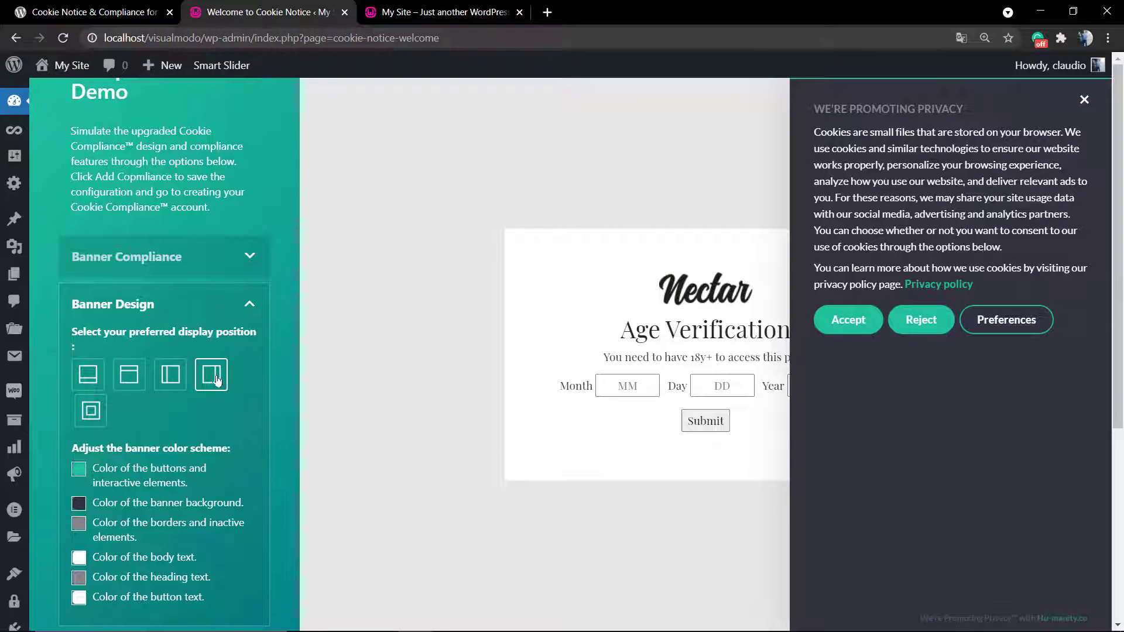
left_click(97, 378)
Step: Give the banner buttons the green #8fce00 and submit the compliance setup
scroll(139, 514, "down", 2)
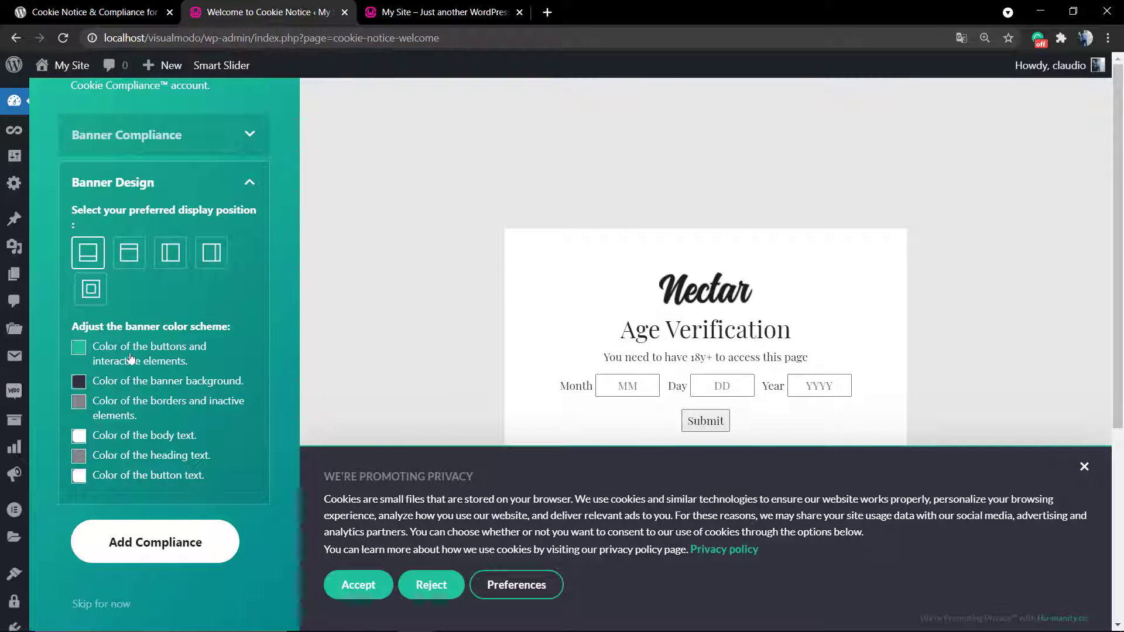
left_click(130, 360)
left_click(142, 391)
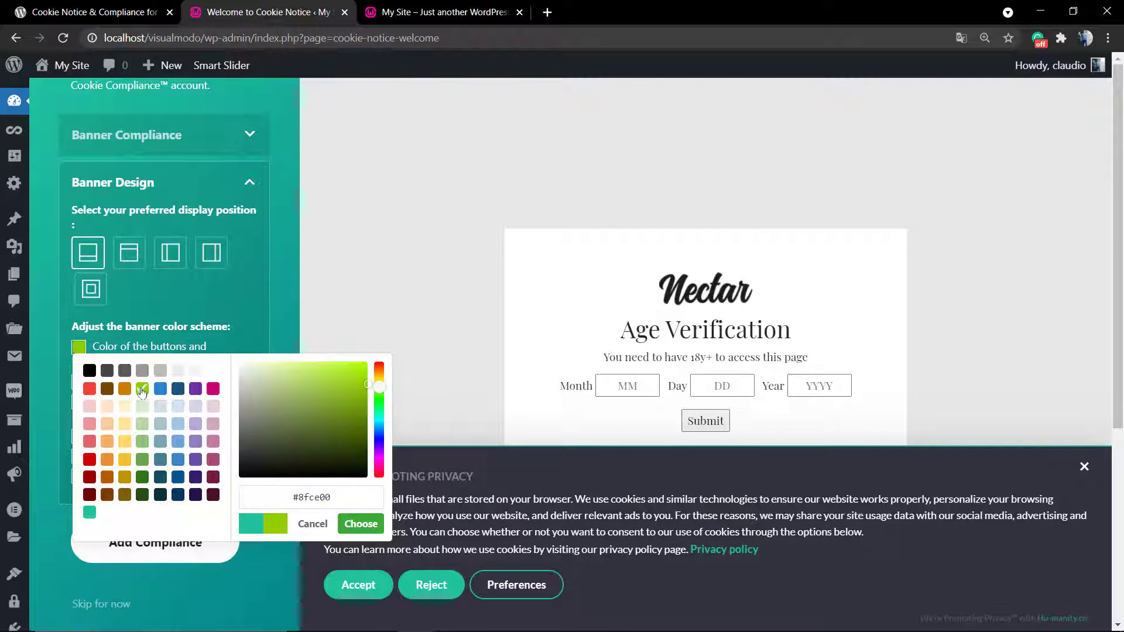
left_click(355, 527)
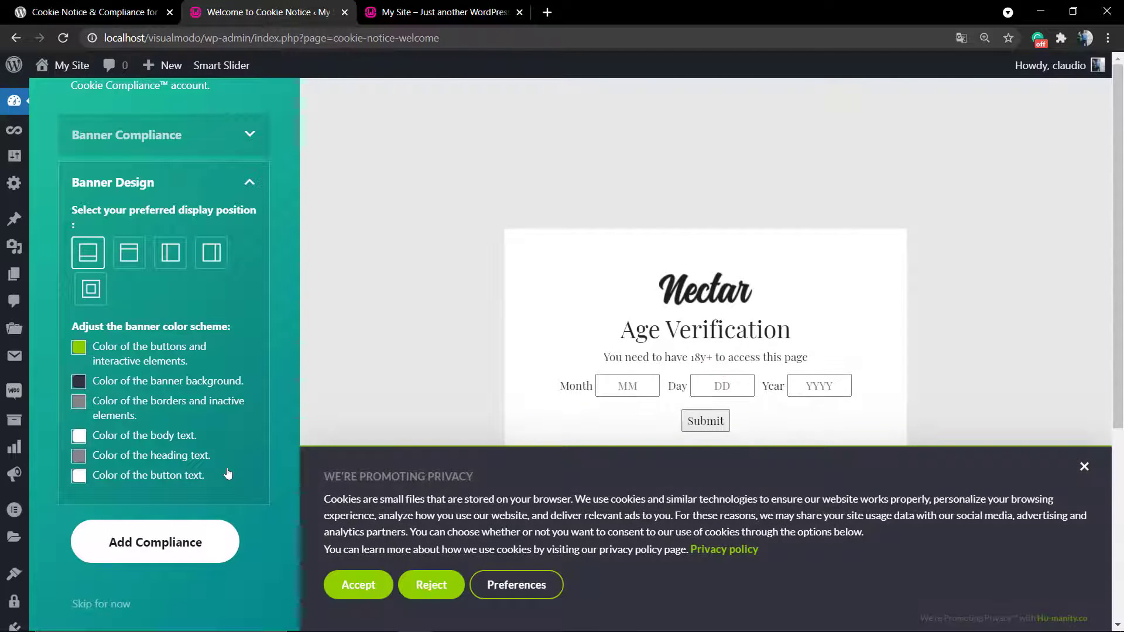
left_click(155, 558)
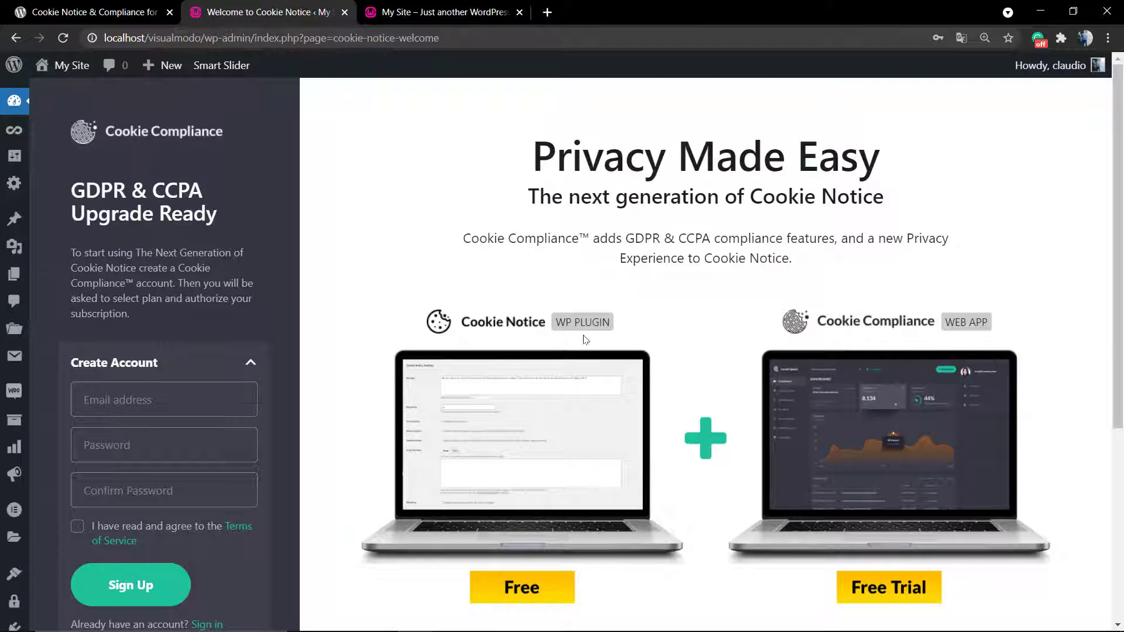
Step: Look through the Cookie Compliance sign-up page with its 14-day free trial at $14.95/mo
scroll(644, 301, "down", 4)
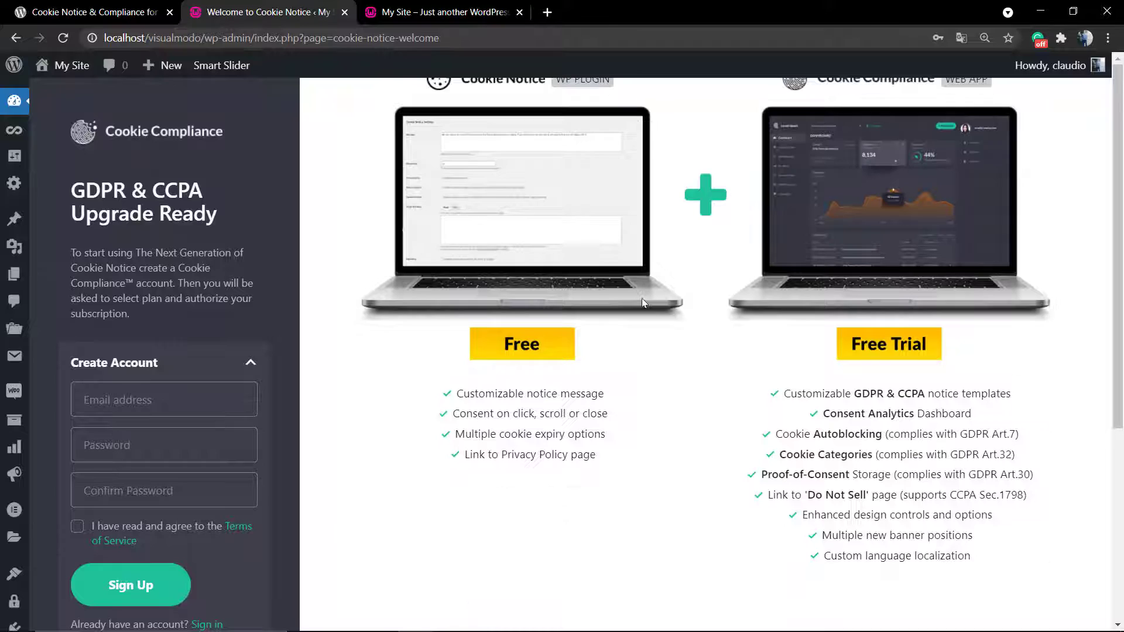
scroll(647, 322, "up", 4)
scroll(650, 335, "down", 4)
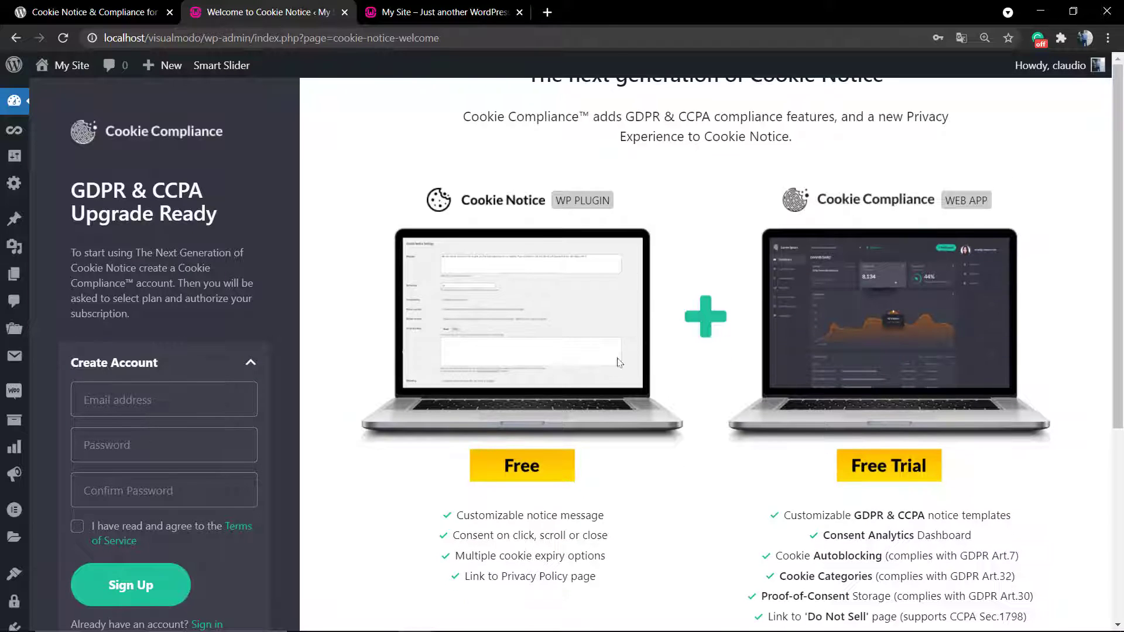
scroll(455, 402, "up", 2)
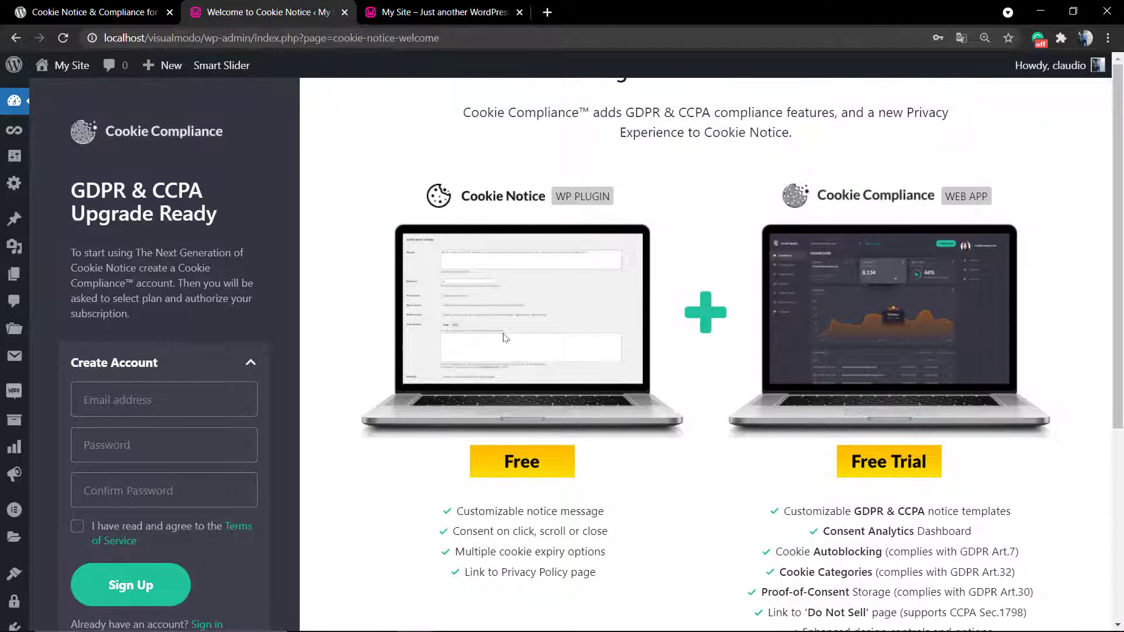
scroll(505, 327, "up", 2)
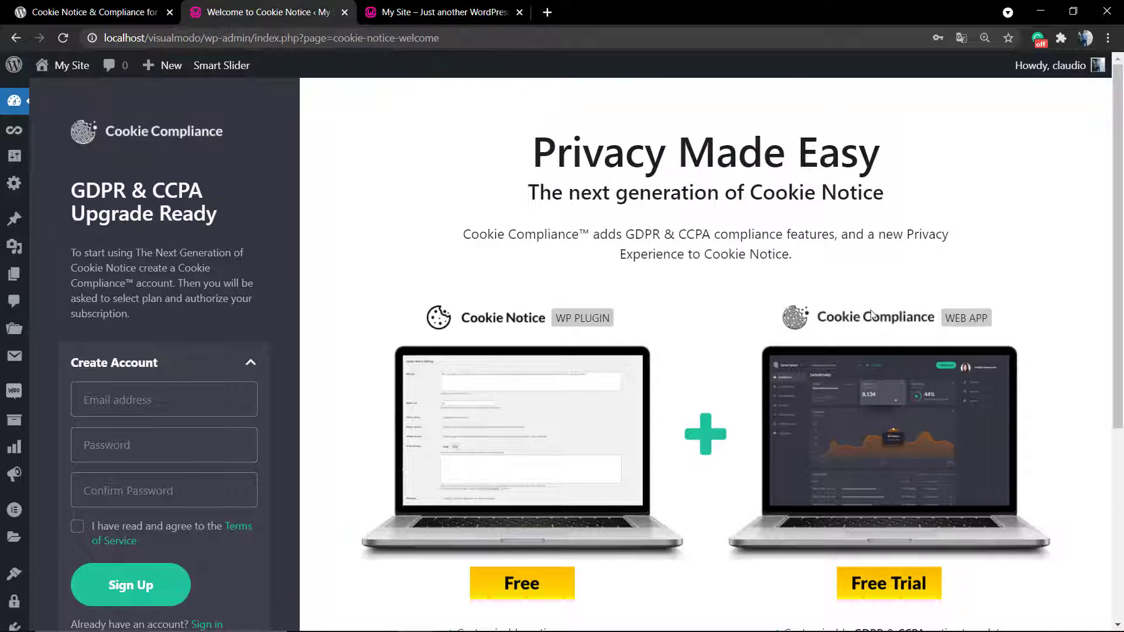
scroll(866, 363, "down", 2)
scroll(864, 455, "down", 2)
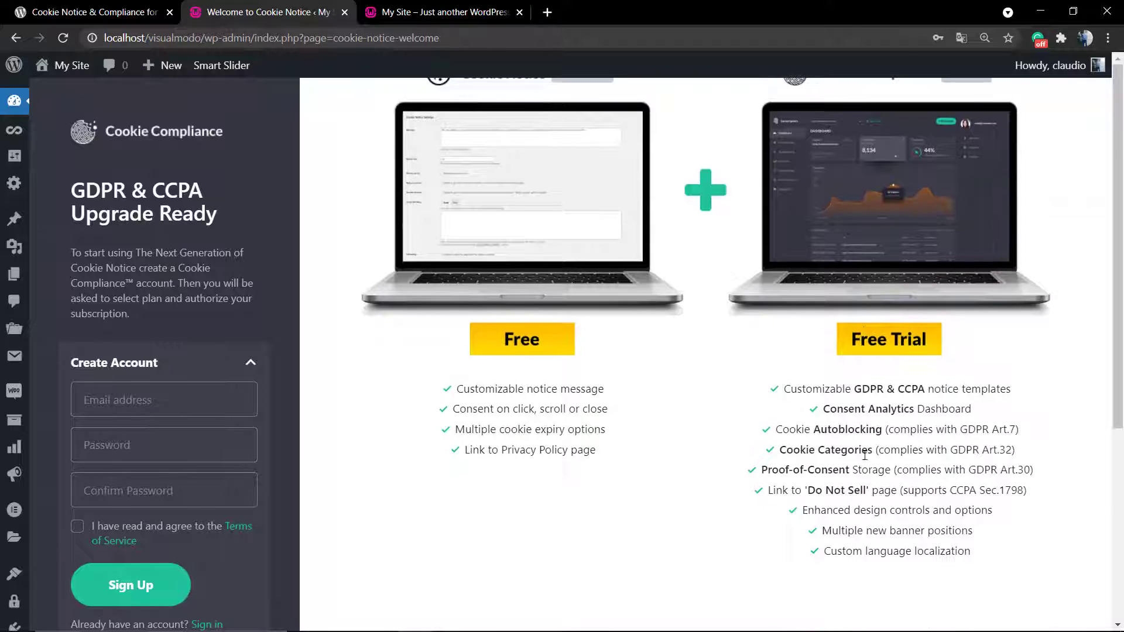
scroll(832, 422, "down", 4)
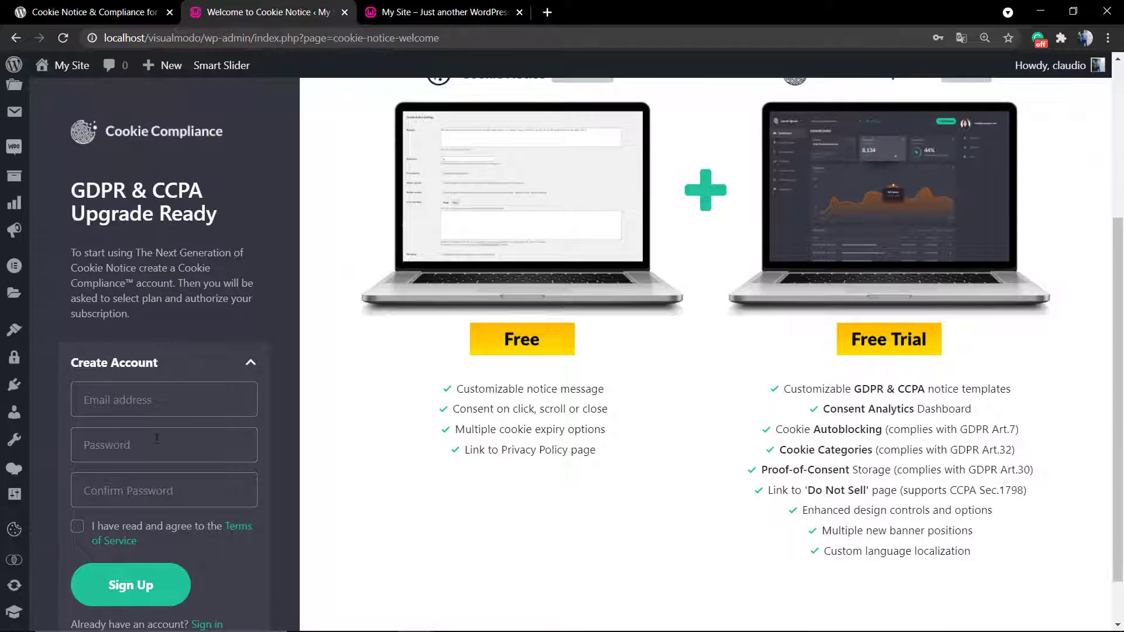
scroll(199, 328, "up", 4)
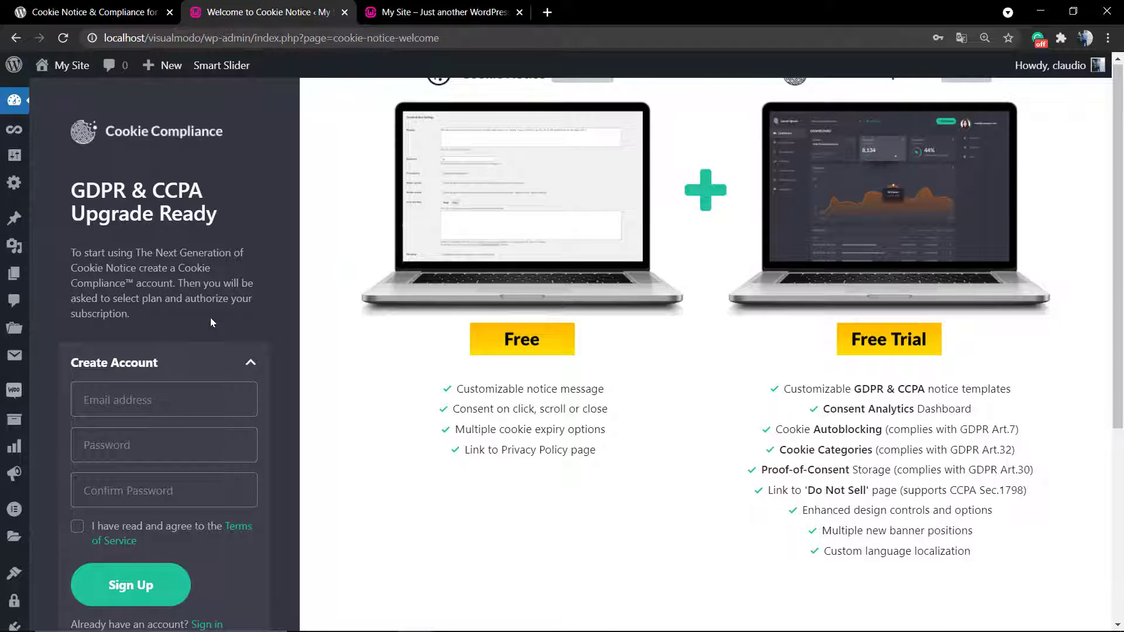
scroll(209, 318, "down", 4)
scroll(224, 380, "down", 2)
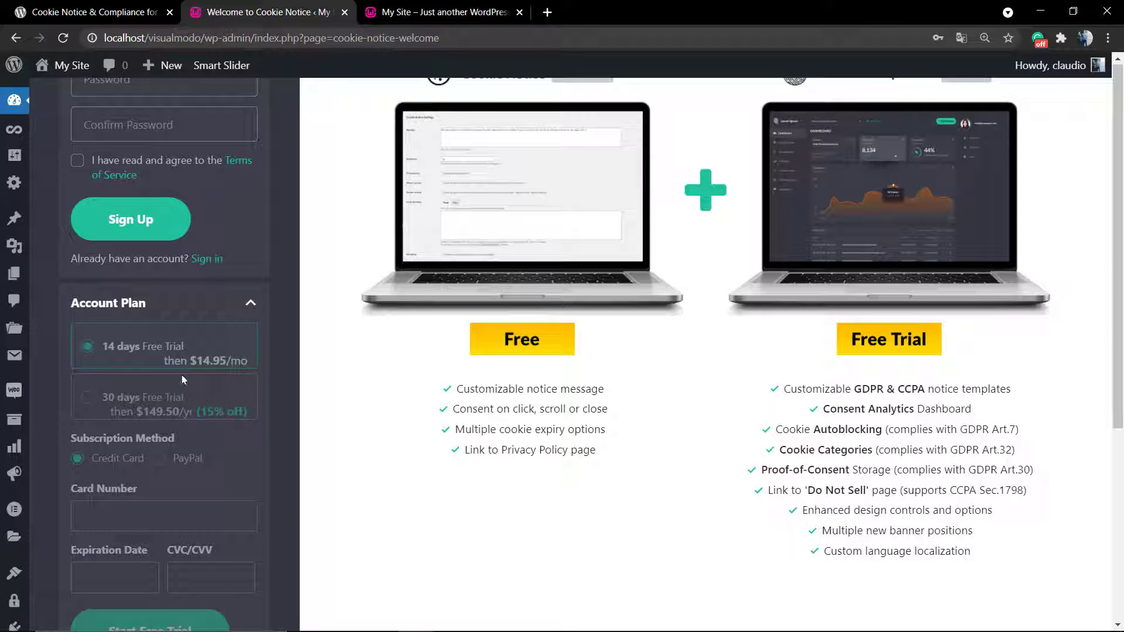
scroll(171, 416, "down", 2)
scroll(175, 398, "up", 8)
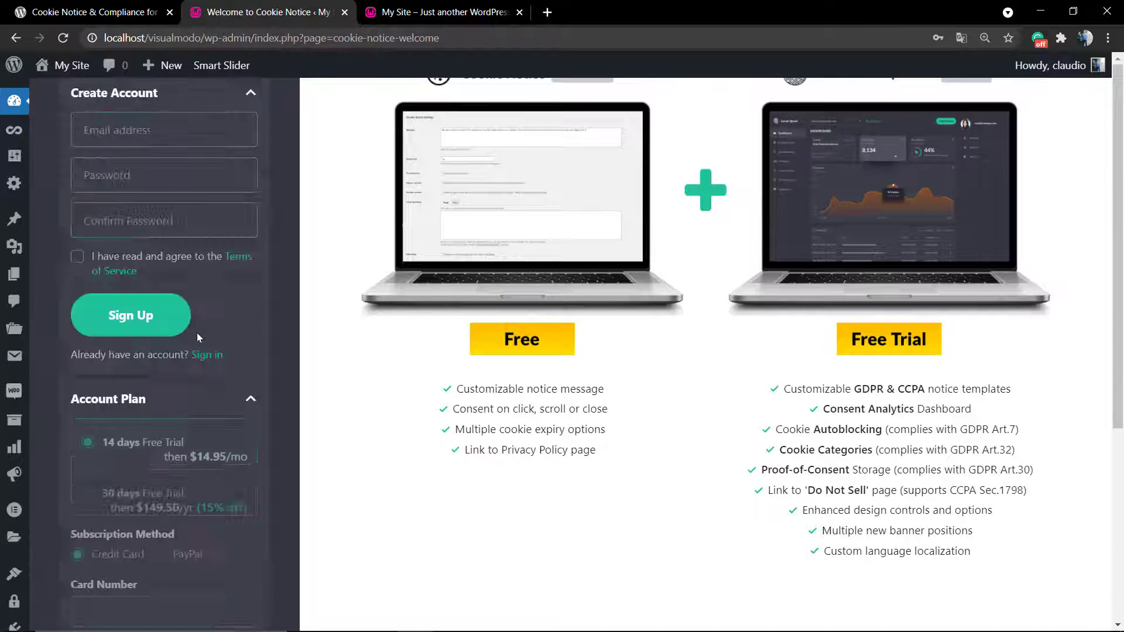
Step: Back on the Cookie Notice settings, enable the privacy policy link with the text 'Privacy policy'
left_click(14, 38)
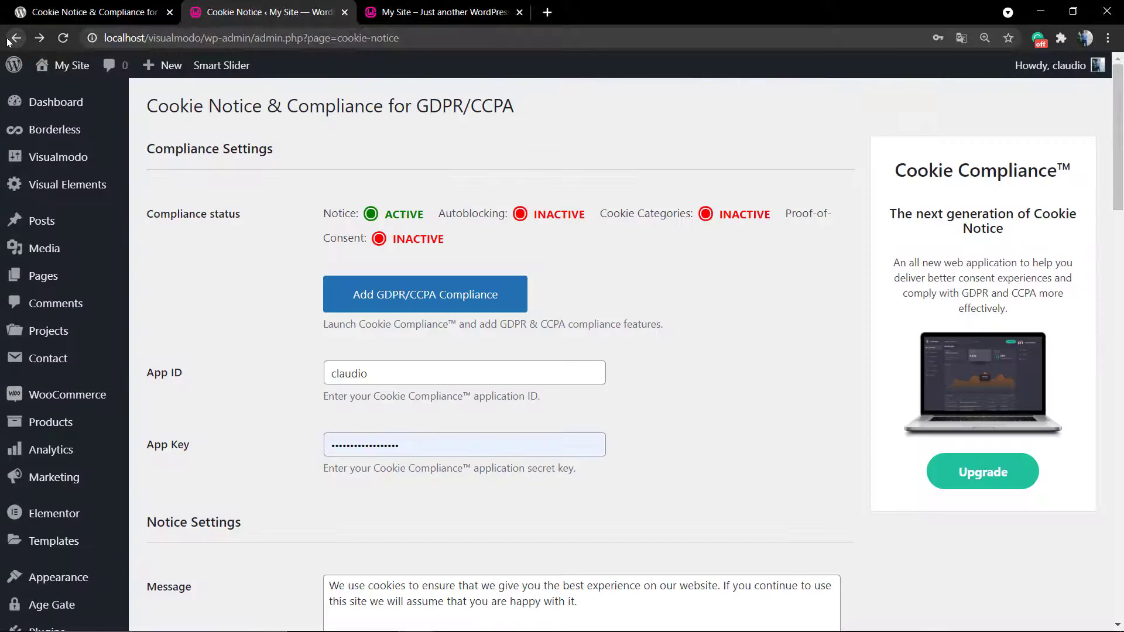
scroll(568, 324, "down", 4)
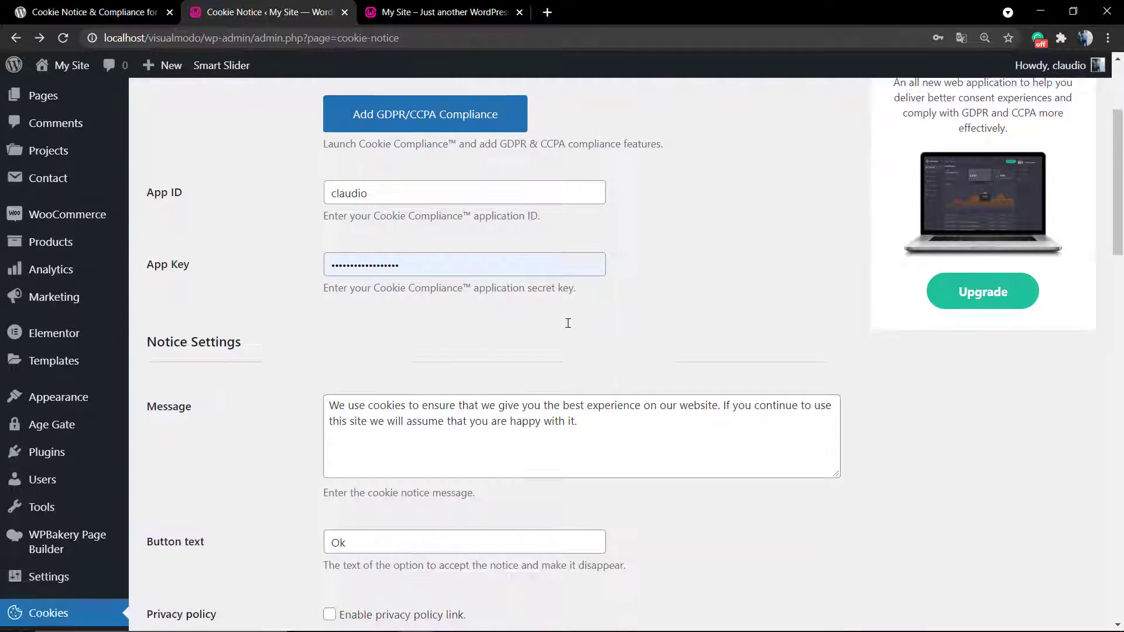
scroll(517, 321, "down", 2)
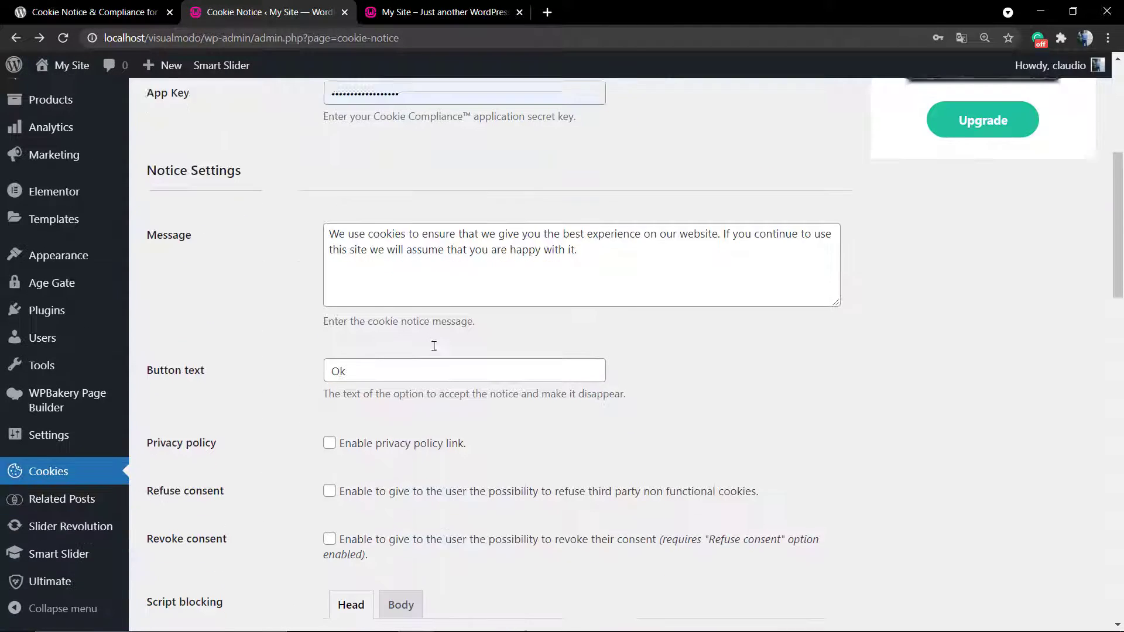
left_click(367, 235)
key("ctrl+a")
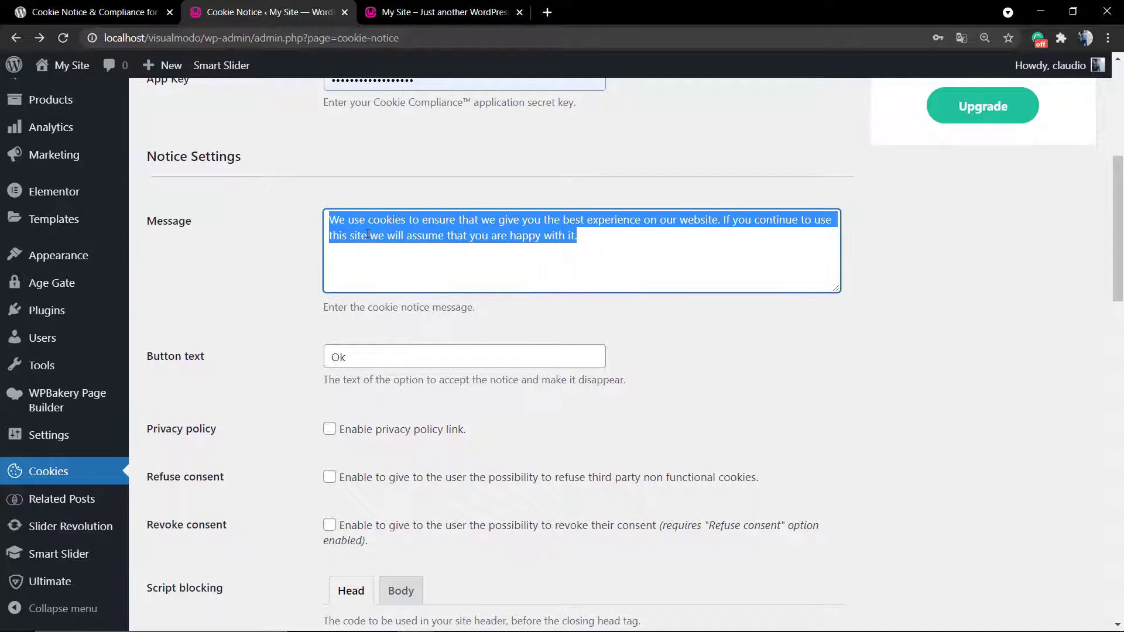
left_click(367, 235)
scroll(367, 316, "down", 2)
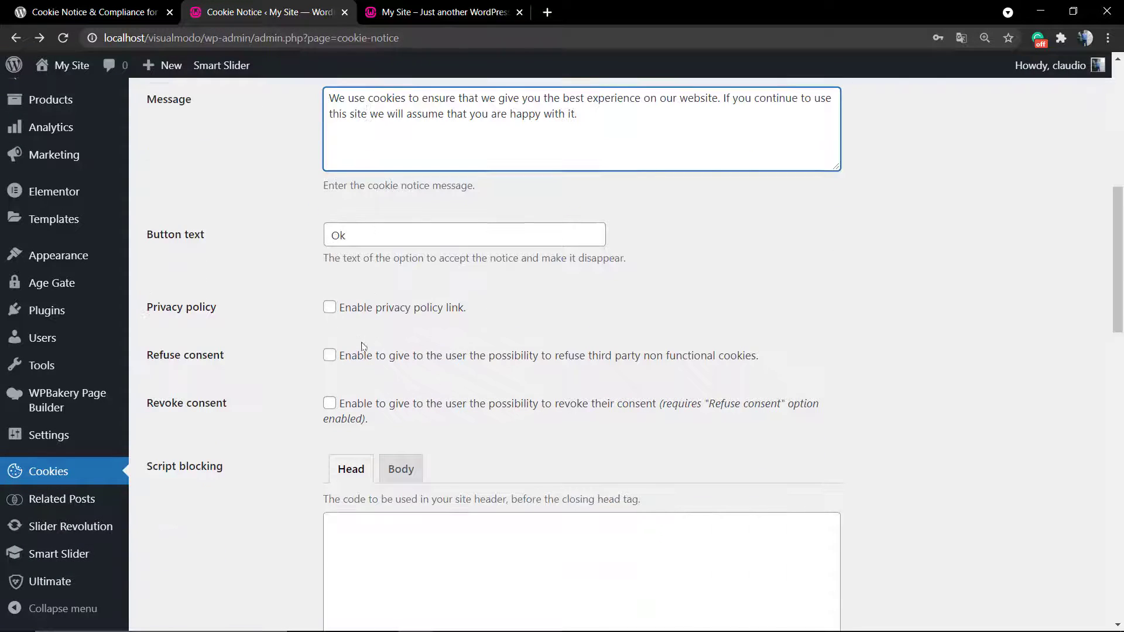
left_click(363, 433)
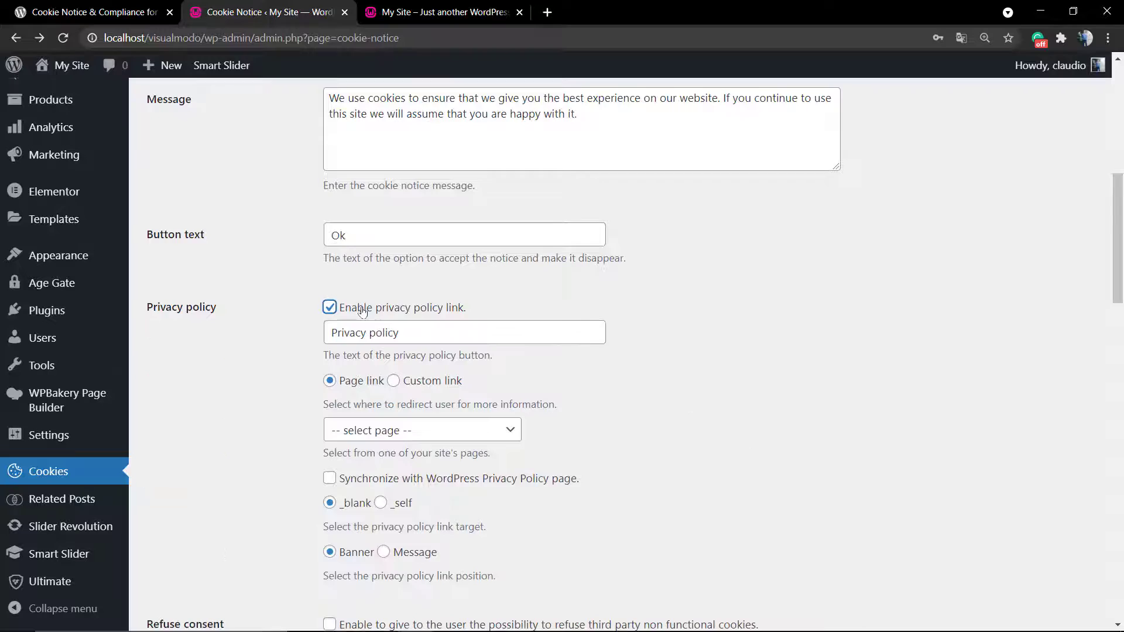
scroll(363, 311, "down", 2)
Step: Point the privacy policy link to the site's My Account page
left_click(407, 307)
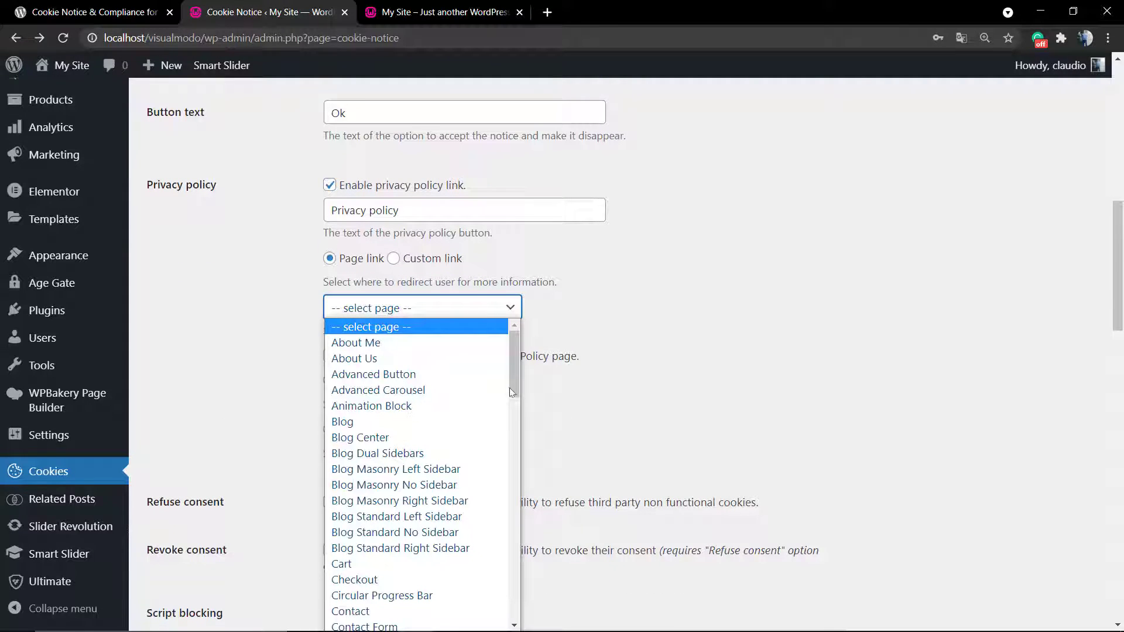
scroll(511, 398, "down", 2)
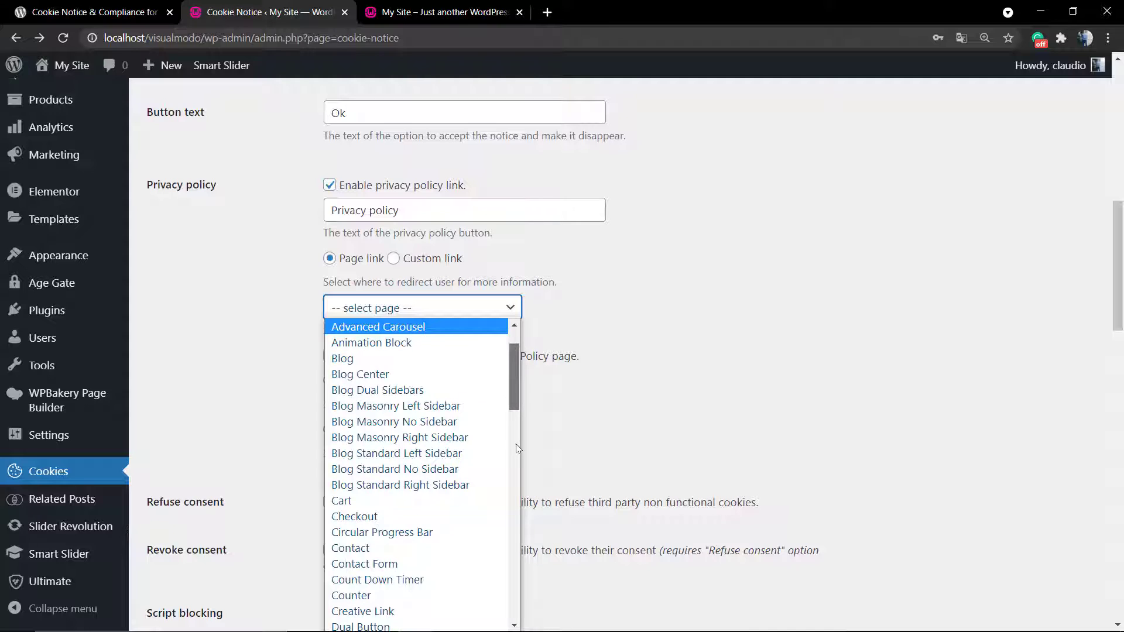
scroll(516, 445, "down", 18)
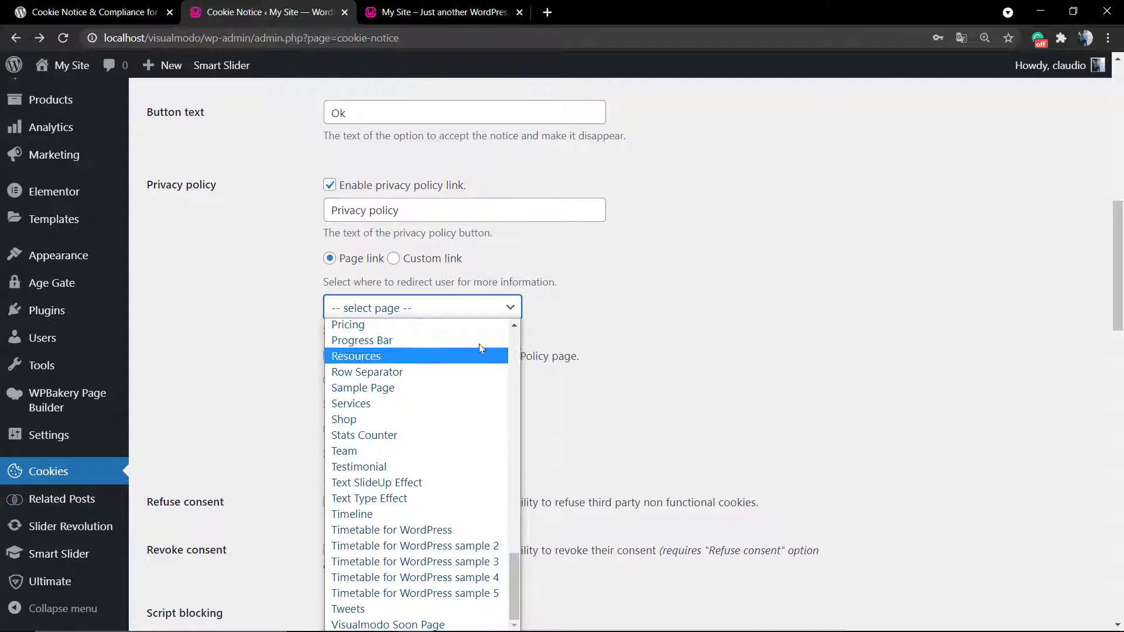
left_click(514, 326)
left_click(514, 326)
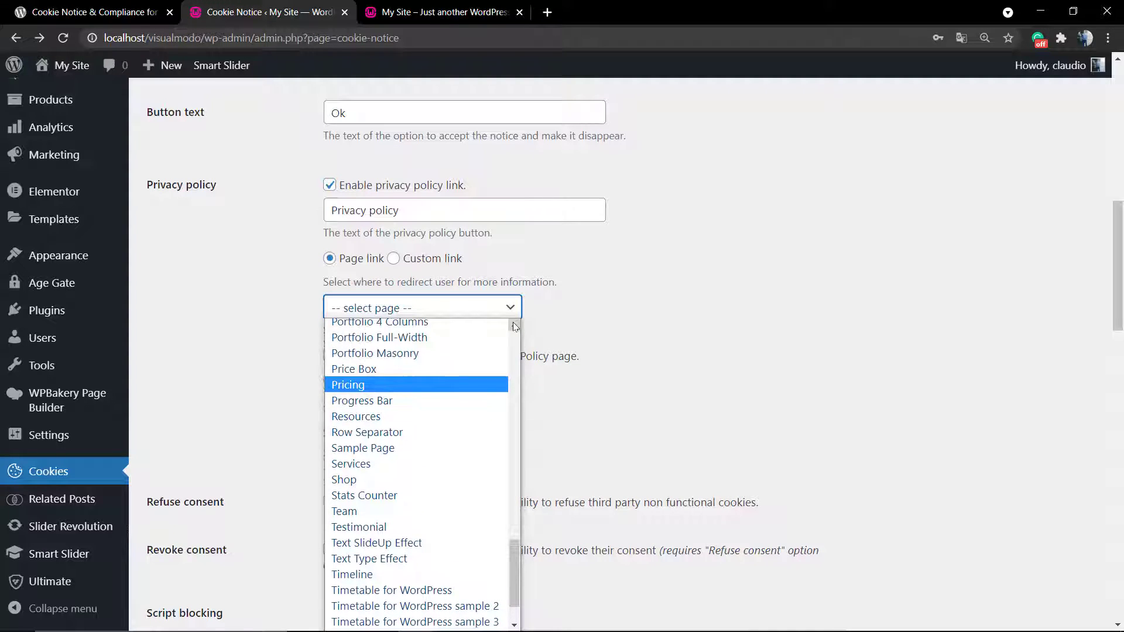
left_click(514, 325)
left_click(514, 325)
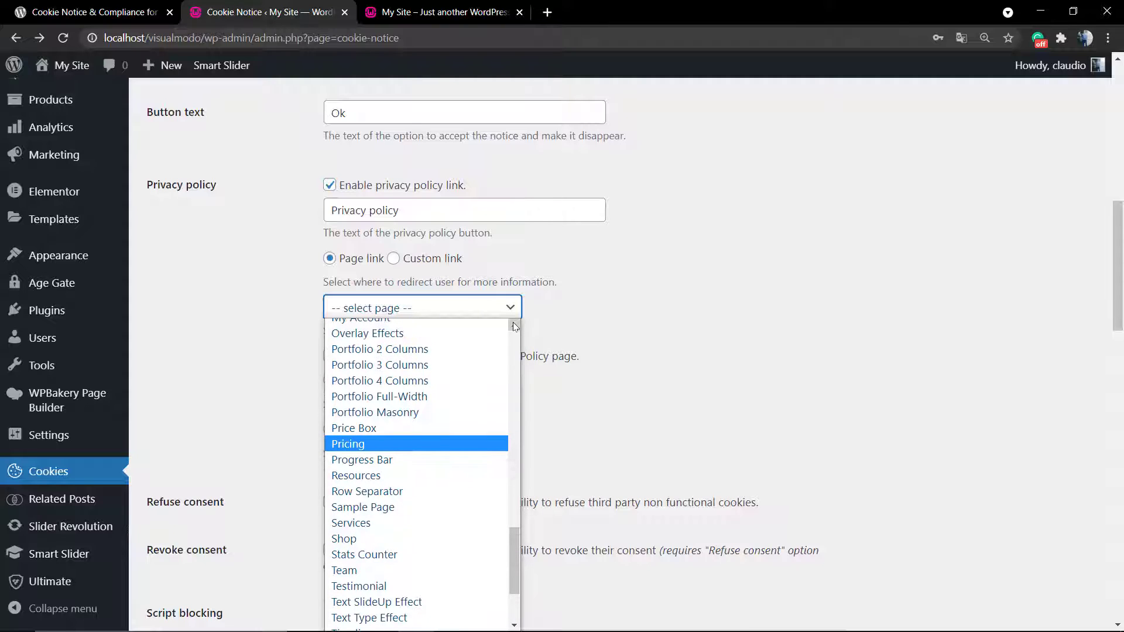
left_click(514, 326)
left_click(515, 325)
left_click(514, 325)
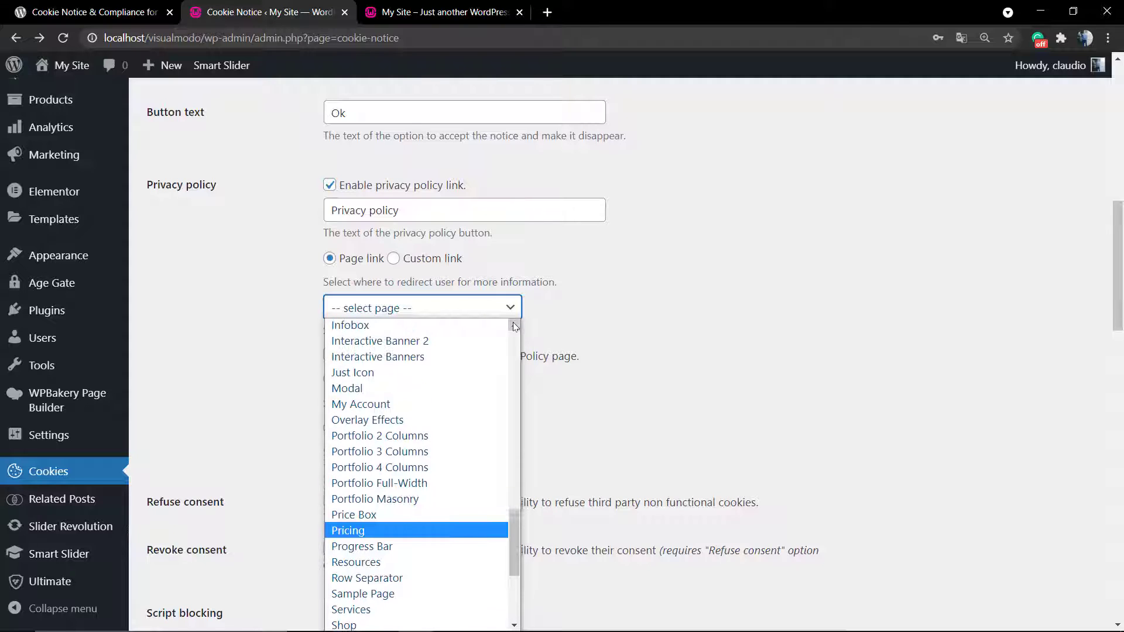
left_click(387, 408)
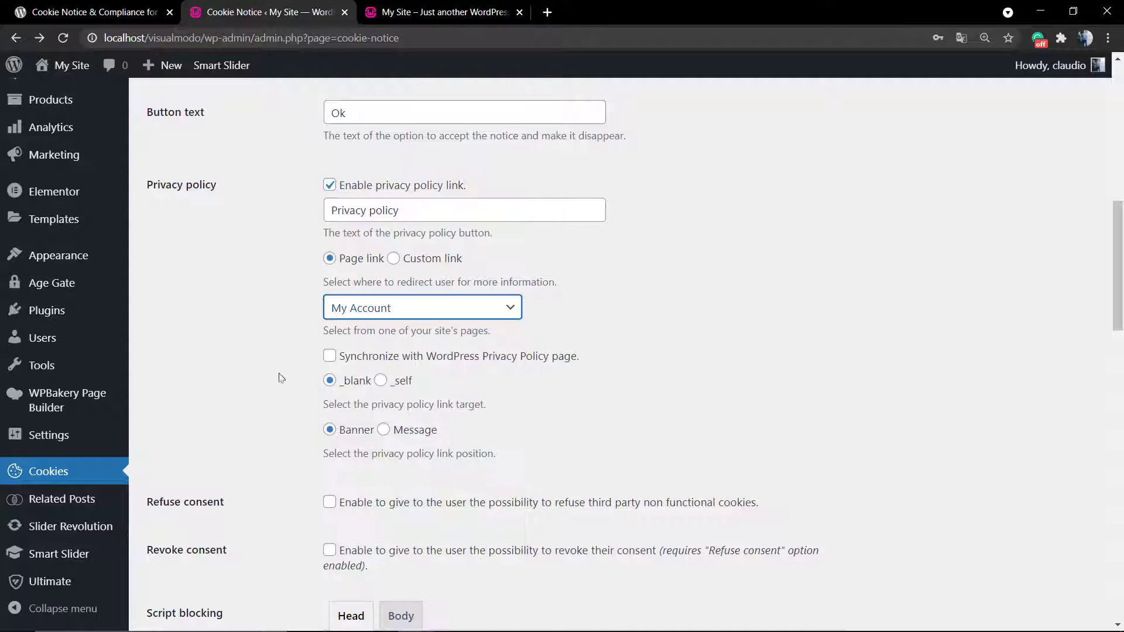
Step: Try the Custom link option, then switch the privacy link back to Page link
left_click(395, 259)
left_click(384, 302)
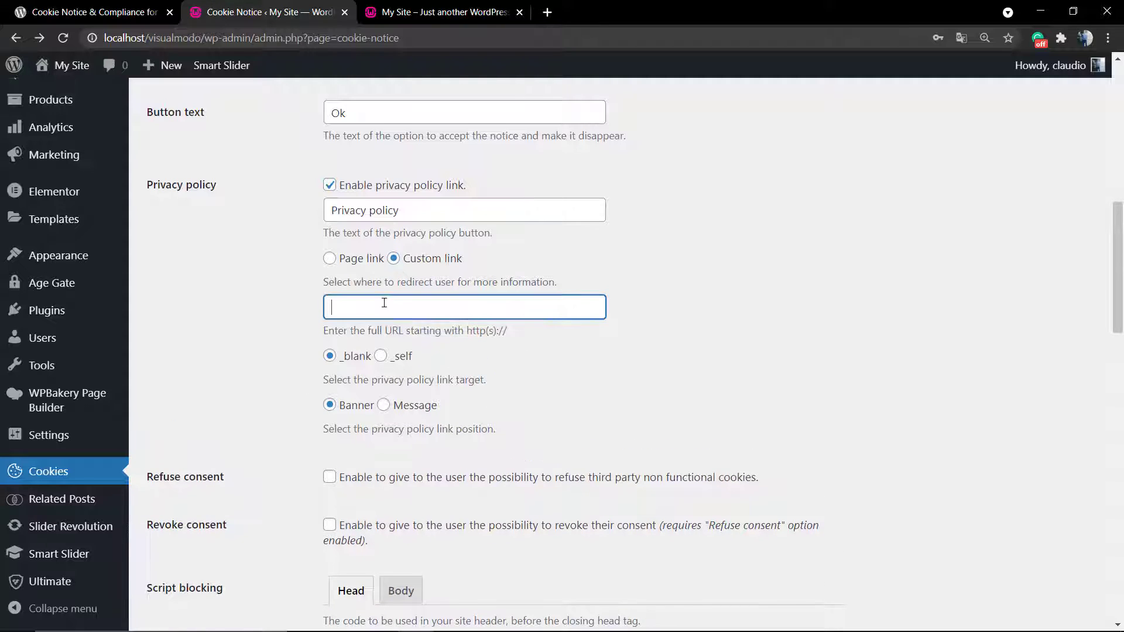
left_click(352, 260)
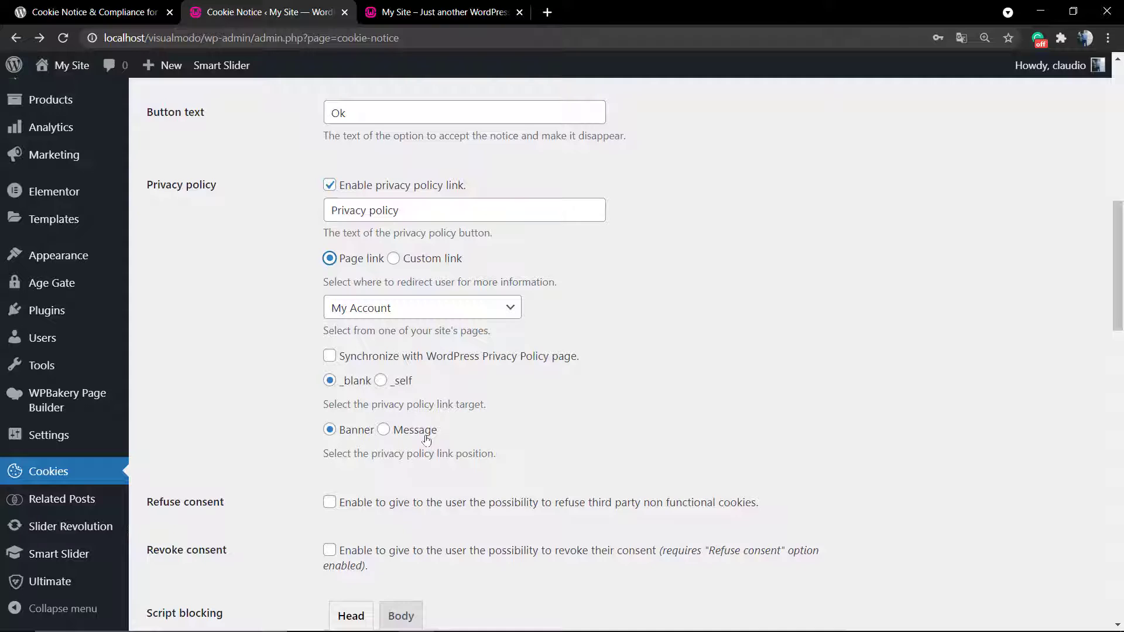
scroll(427, 440, "down", 2)
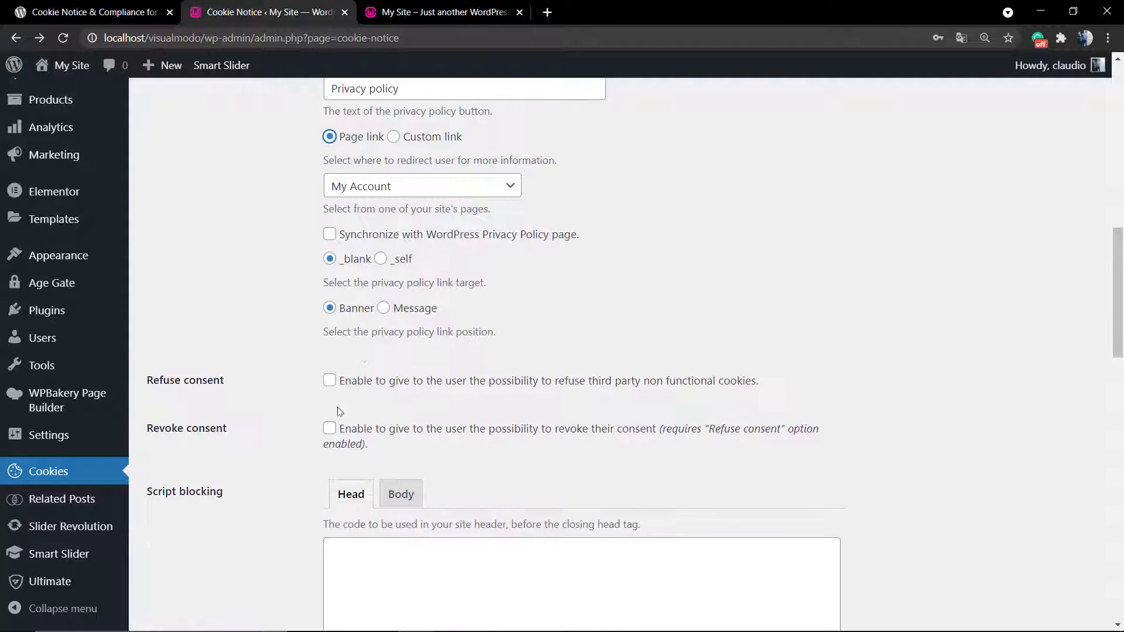
left_click(368, 386)
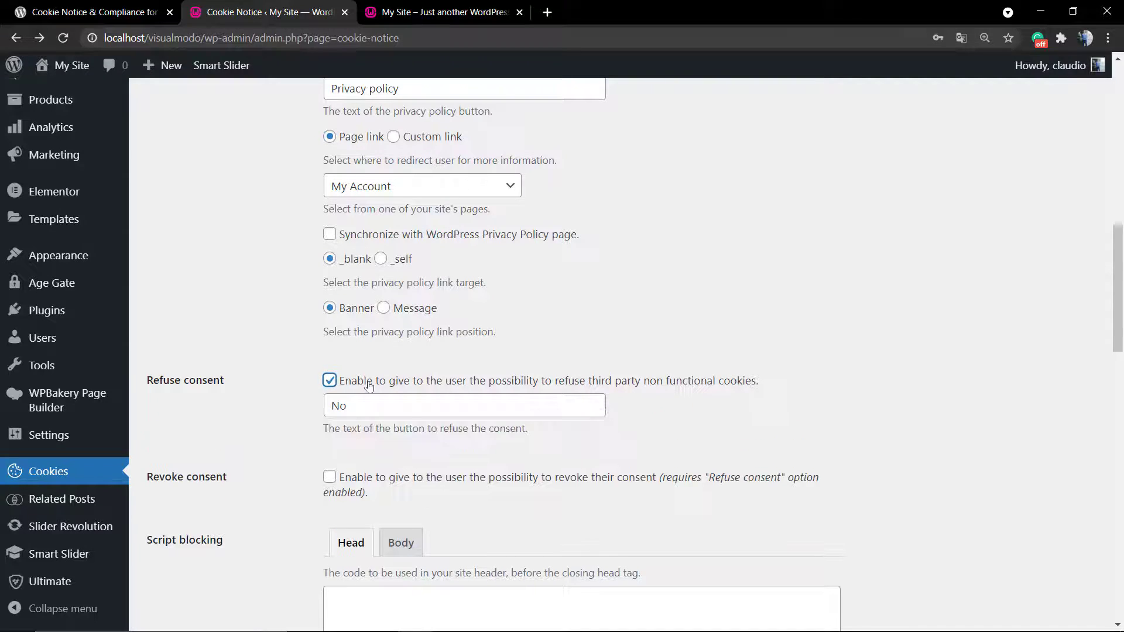
left_click(366, 412)
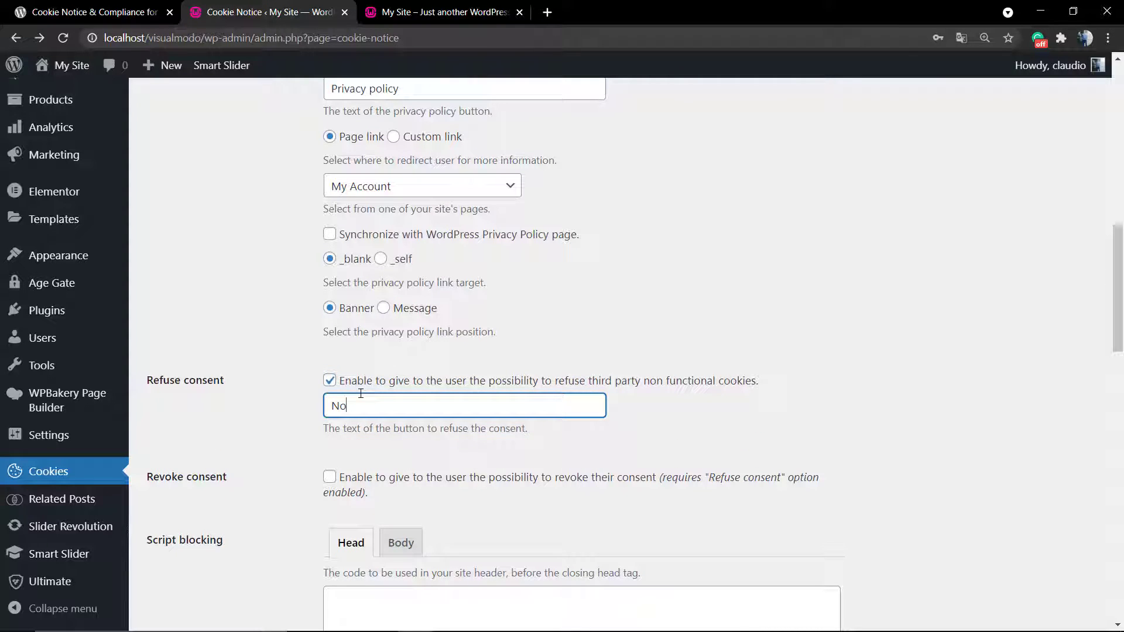
left_click(330, 380)
scroll(345, 319, "down", 2)
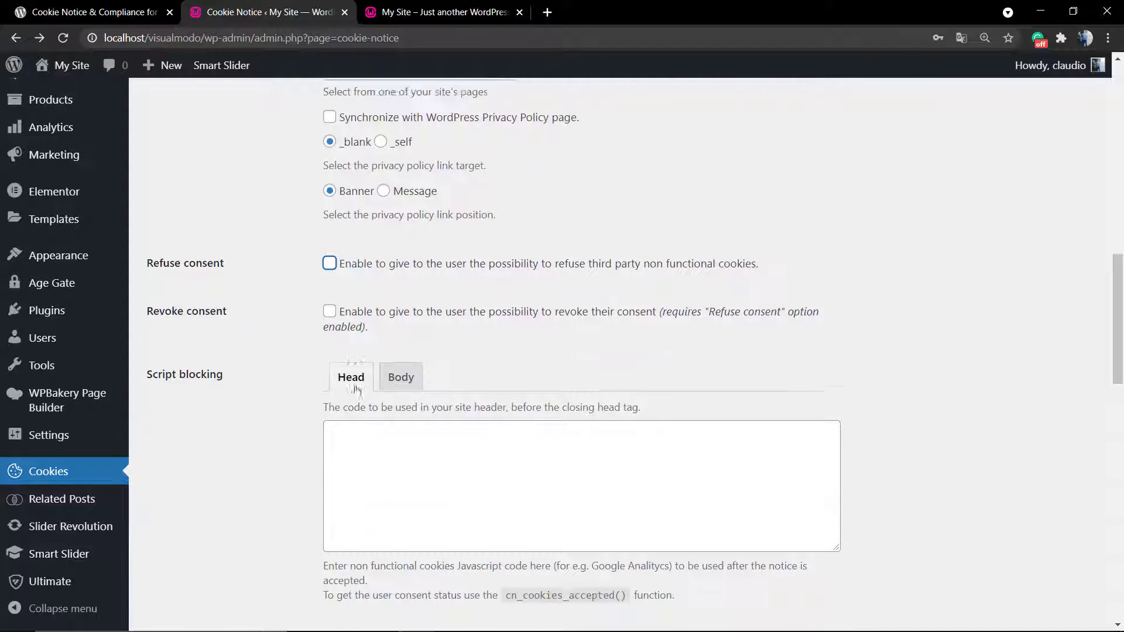
left_click(346, 318)
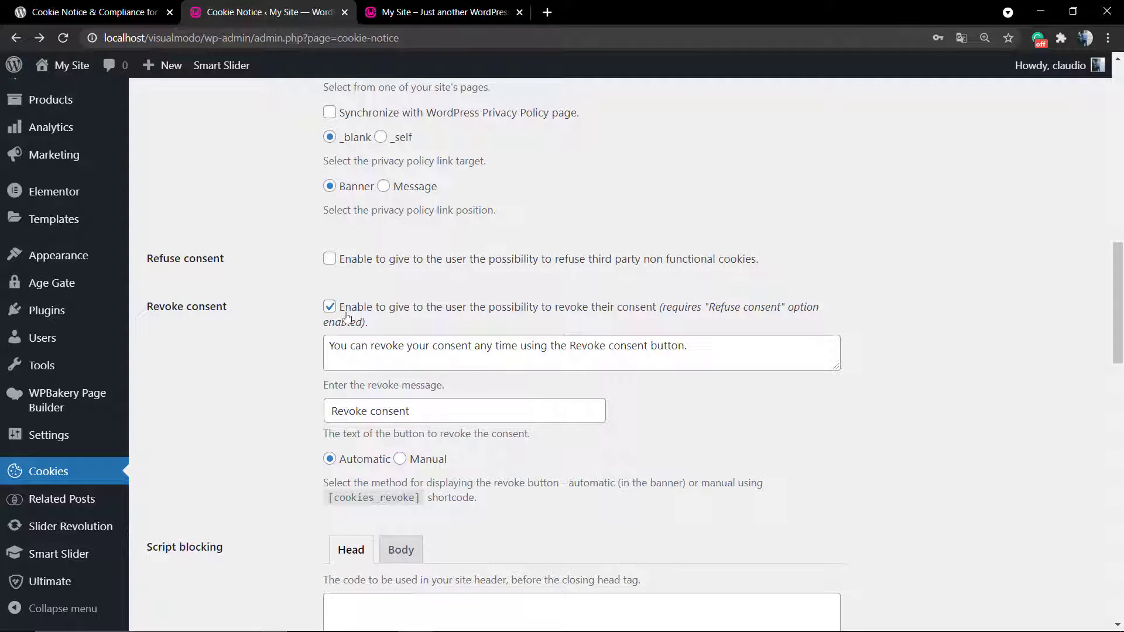
left_click(346, 318)
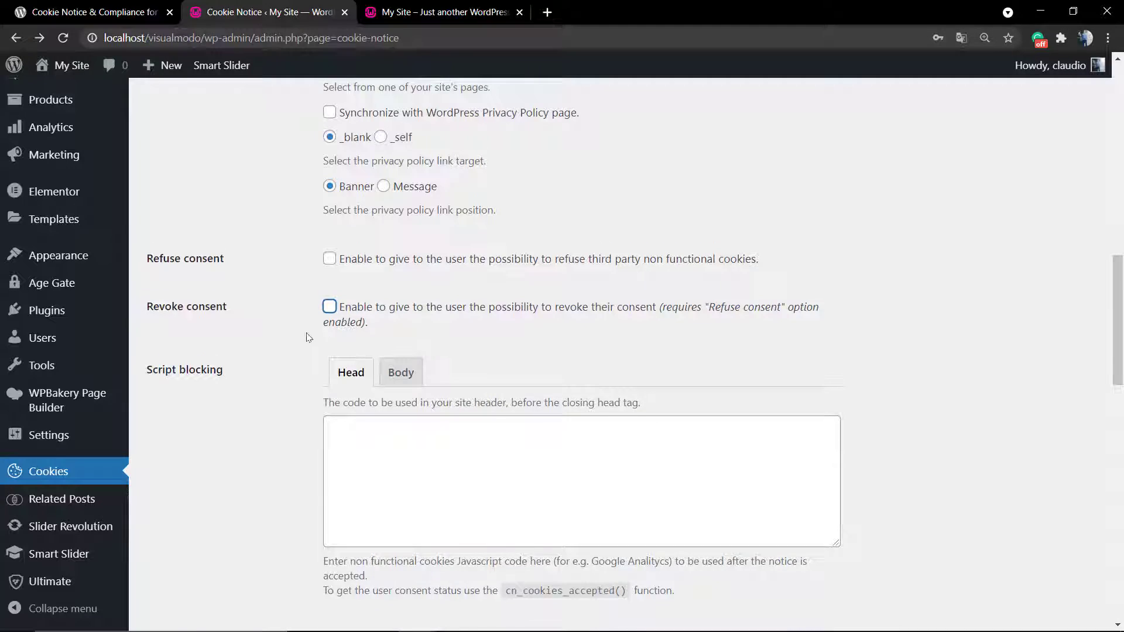
scroll(309, 337, "down", 5)
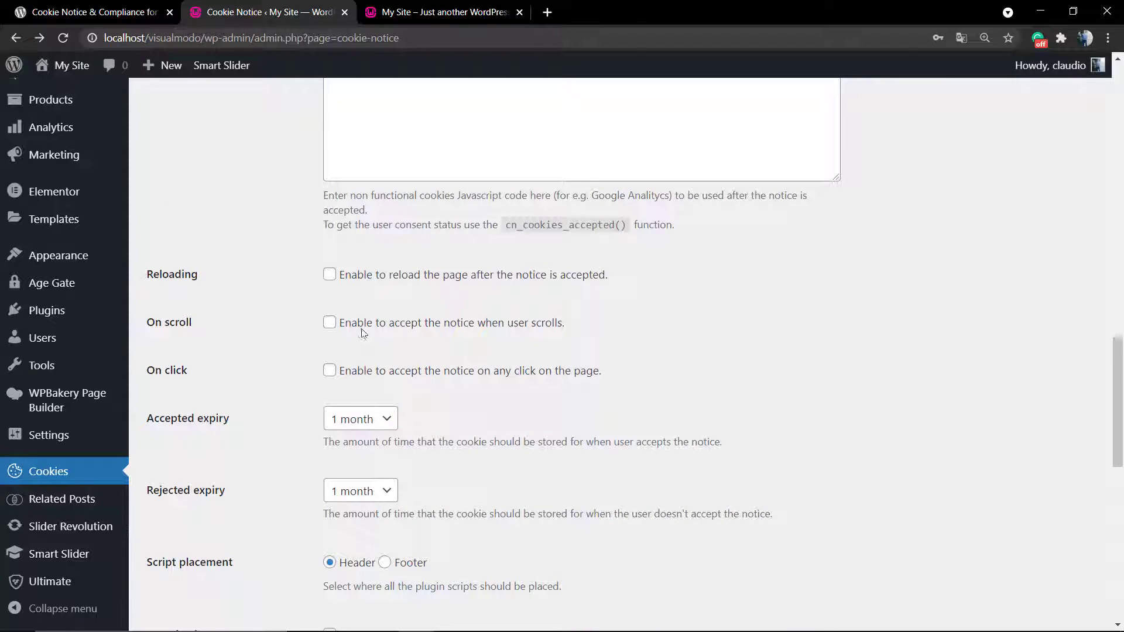
Step: Keep accepted and rejected cookie expiry at 1 month and save the Cookie Notice settings
scroll(360, 331, "down", 2)
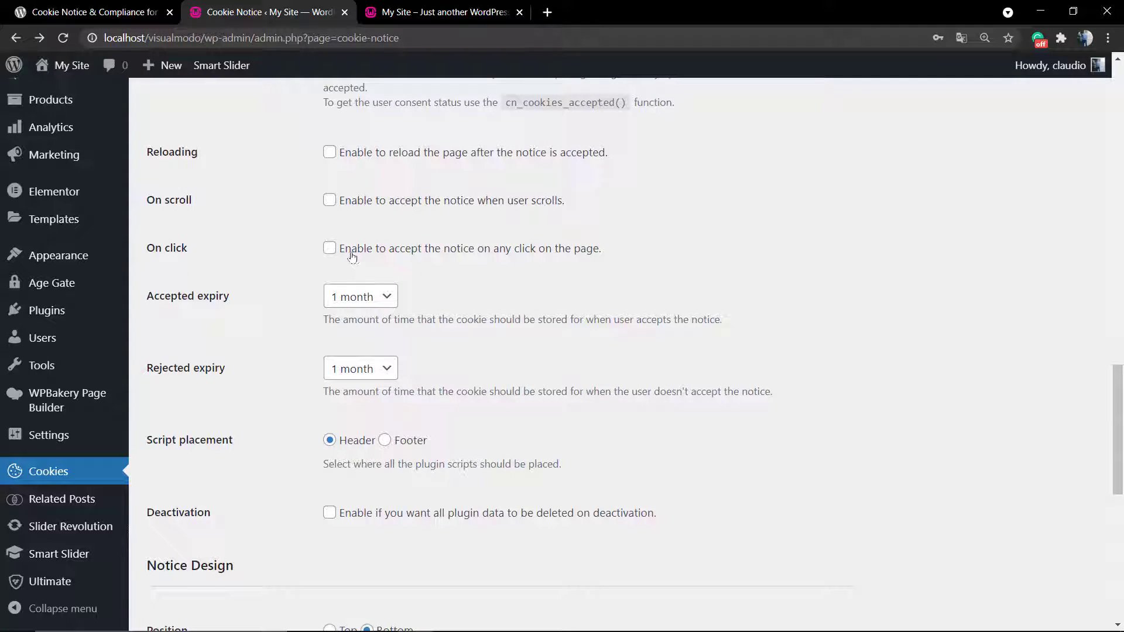
left_click(345, 297)
left_click(346, 300)
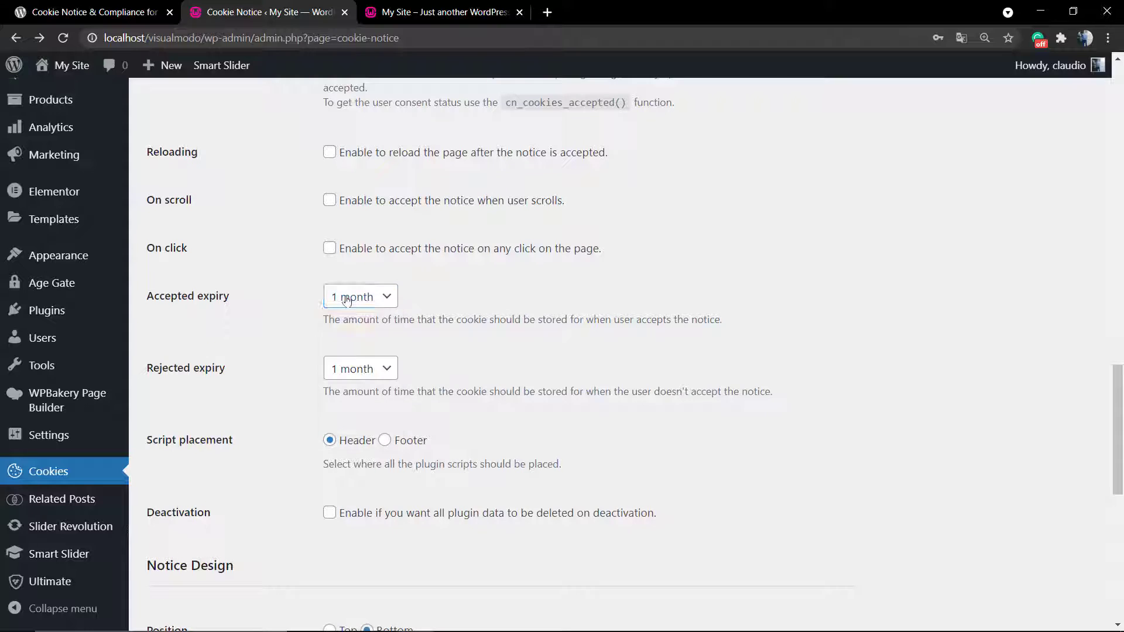
left_click(348, 373)
left_click(347, 373)
scroll(316, 380, "down", 2)
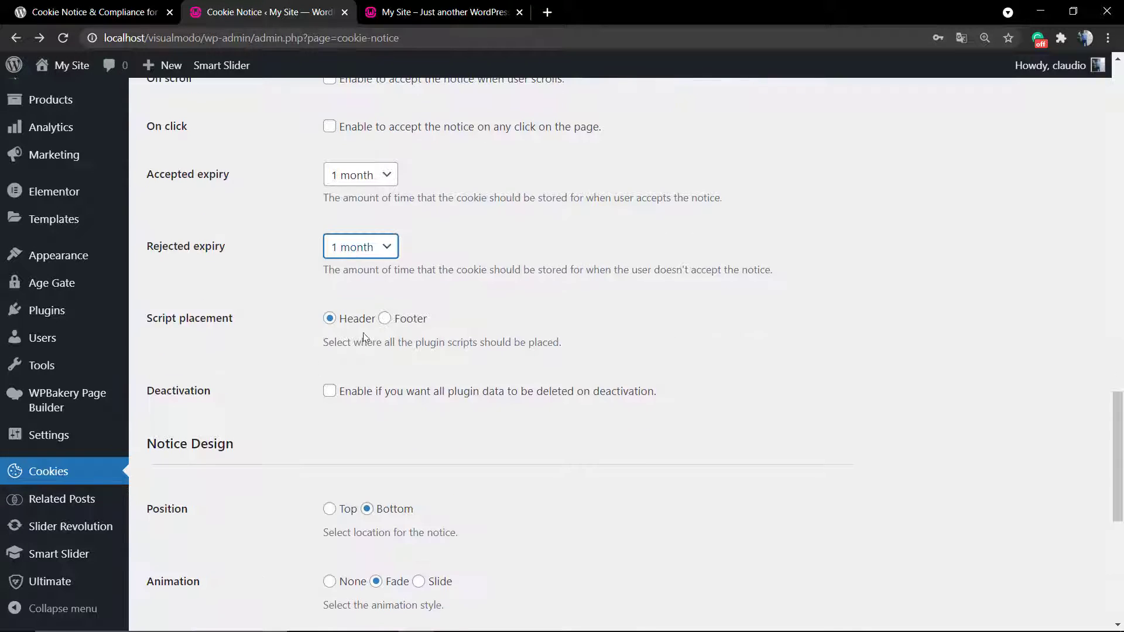
scroll(181, 328, "down", 2)
scroll(183, 330, "down", 2)
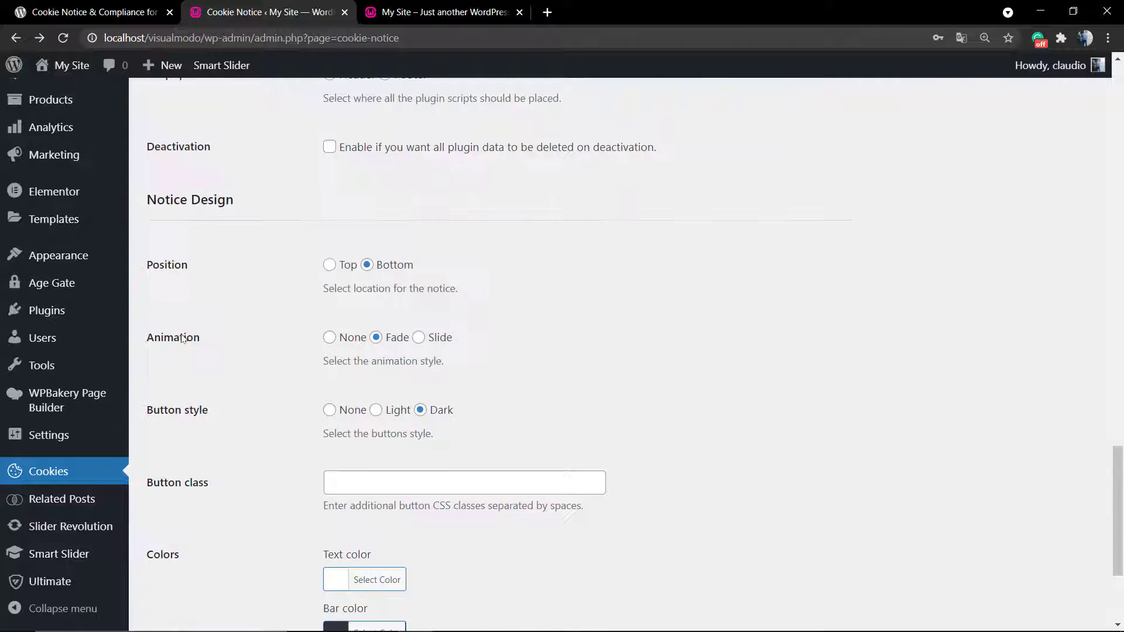
scroll(240, 307, "down", 3)
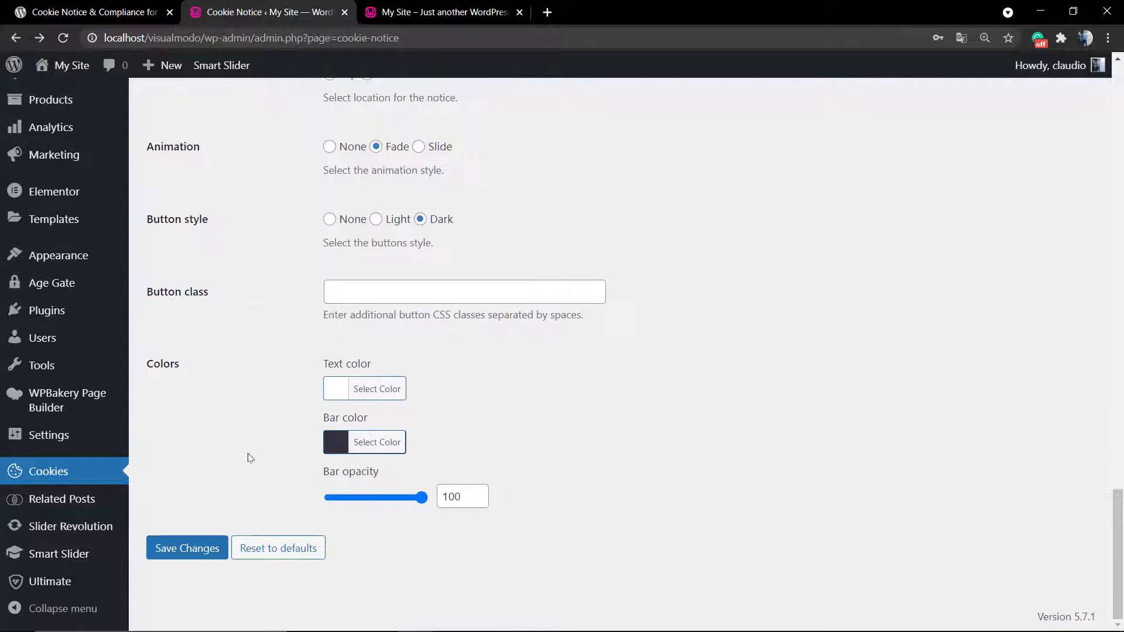
left_click(205, 551)
Step: Reload the My Site front page to check the cookie notice
left_click(410, 12)
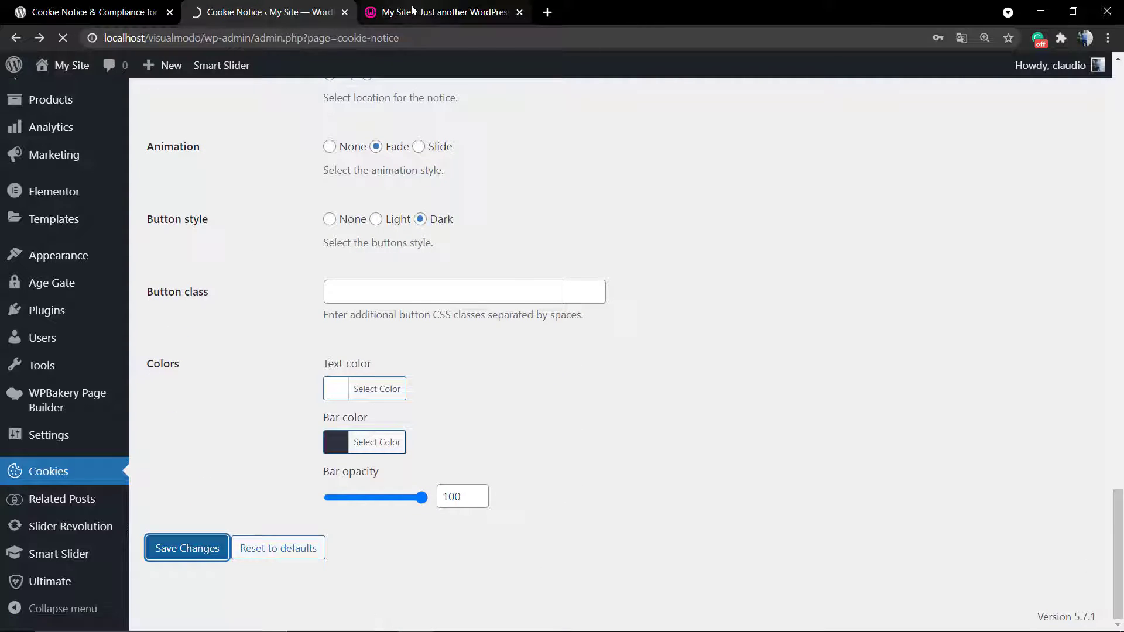
key("F5")
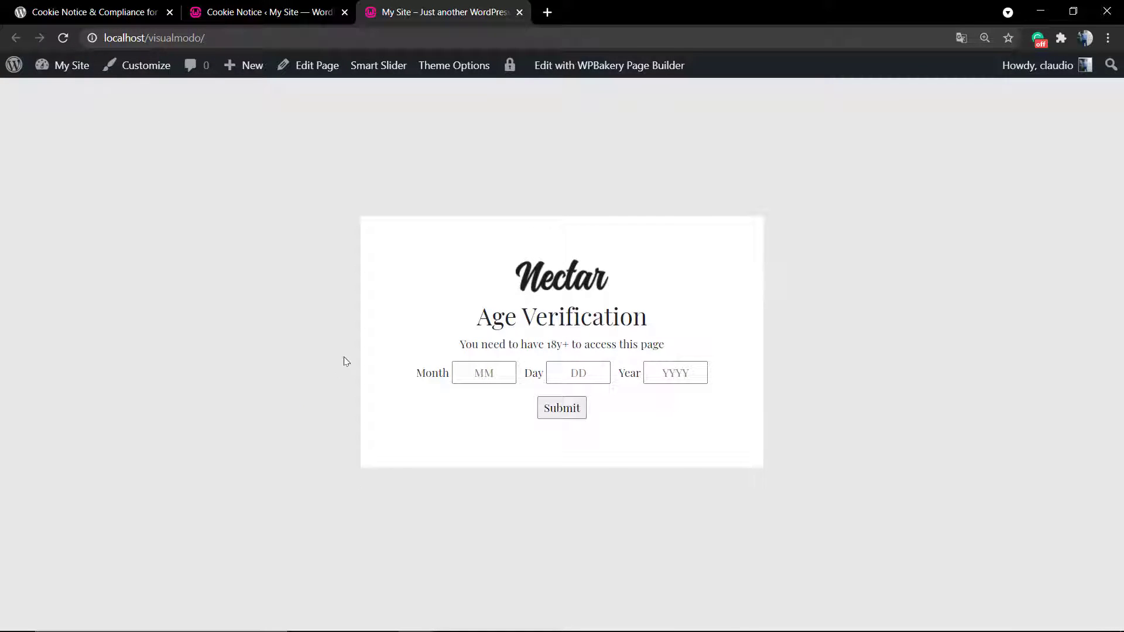
key("F5")
left_click(292, 13)
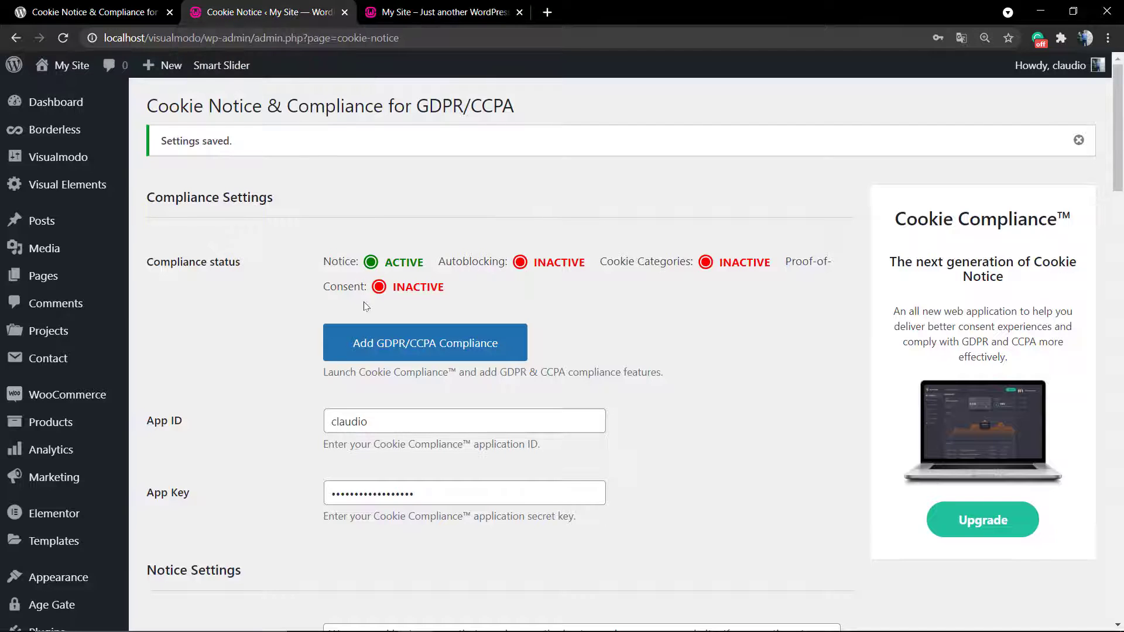
scroll(365, 306, "down", 13)
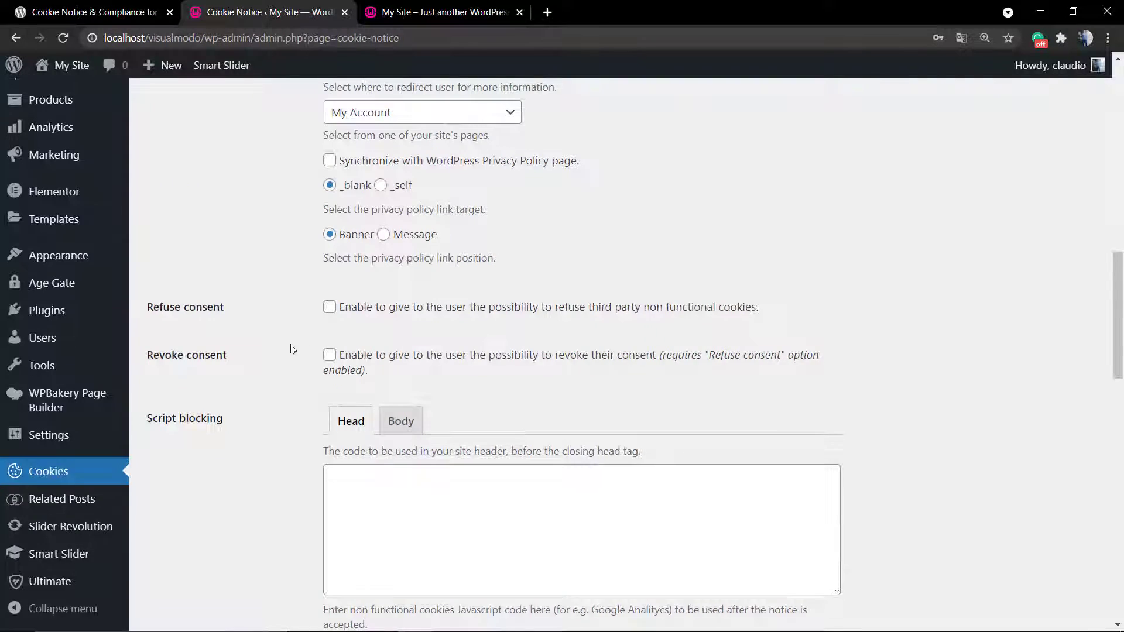
scroll(290, 351, "up", 4)
scroll(278, 368, "down", 14)
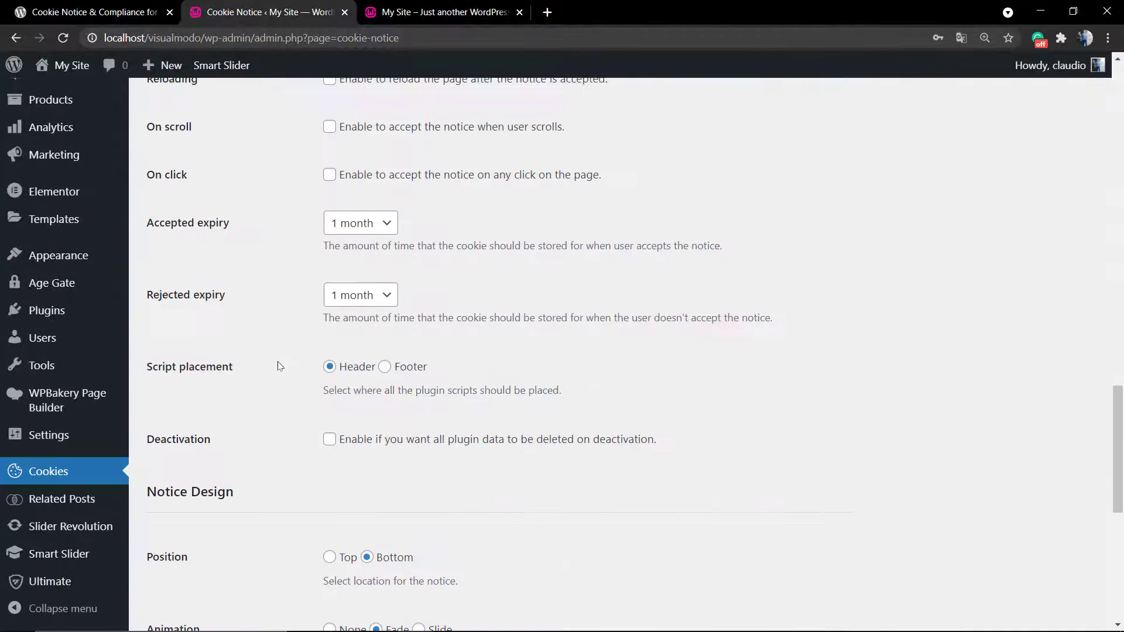
left_click(375, 232)
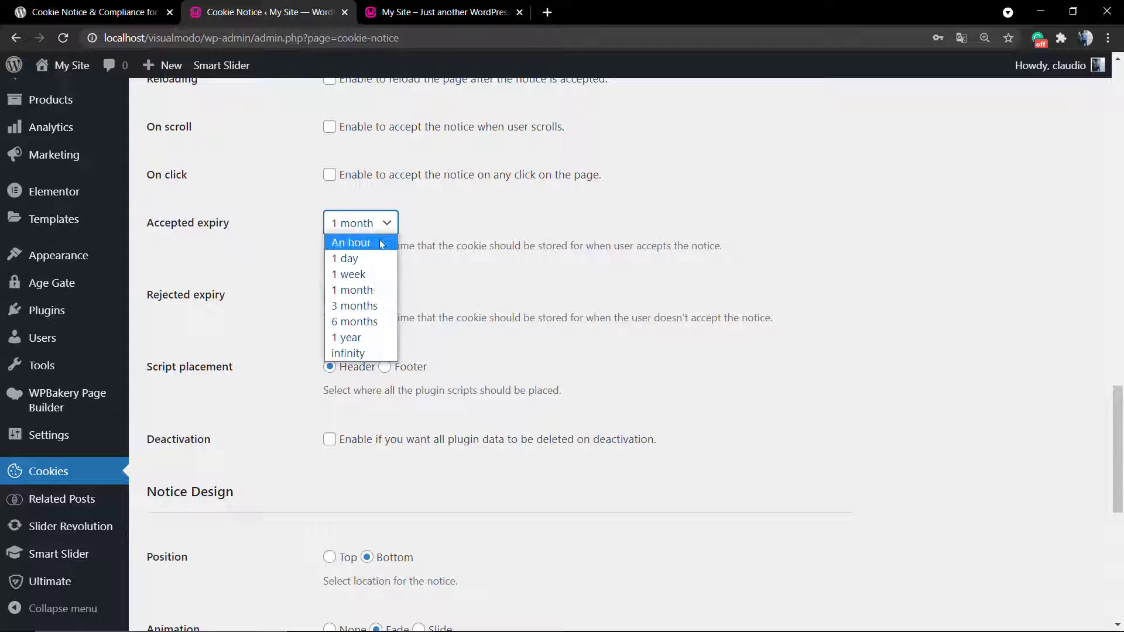
left_click(361, 353)
left_click(363, 231)
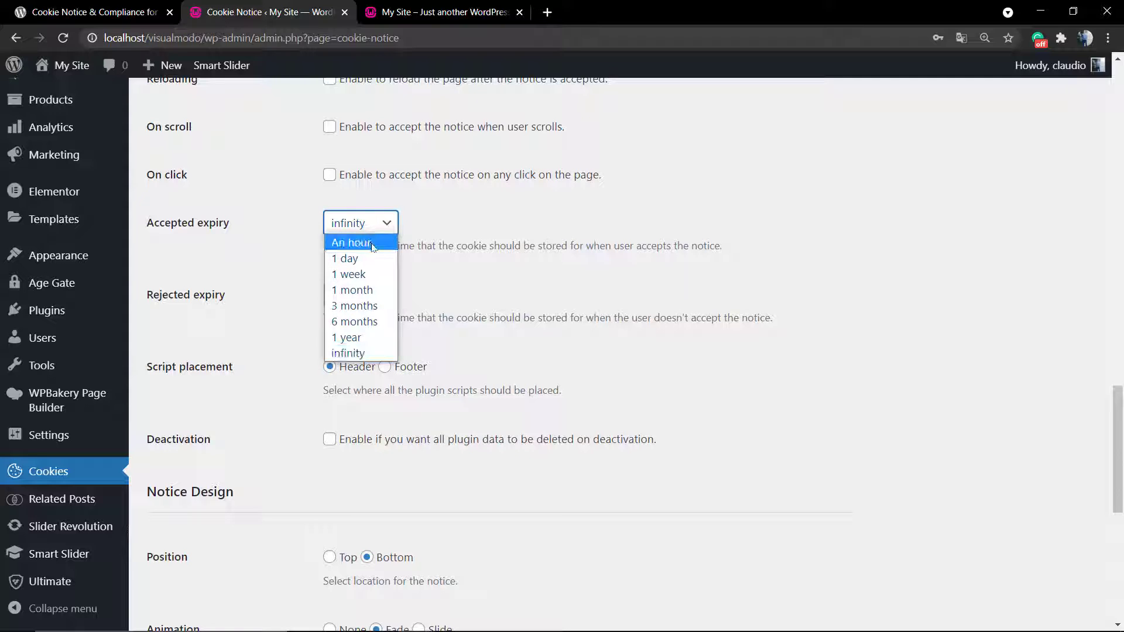
left_click(373, 292)
scroll(313, 322, "down", 8)
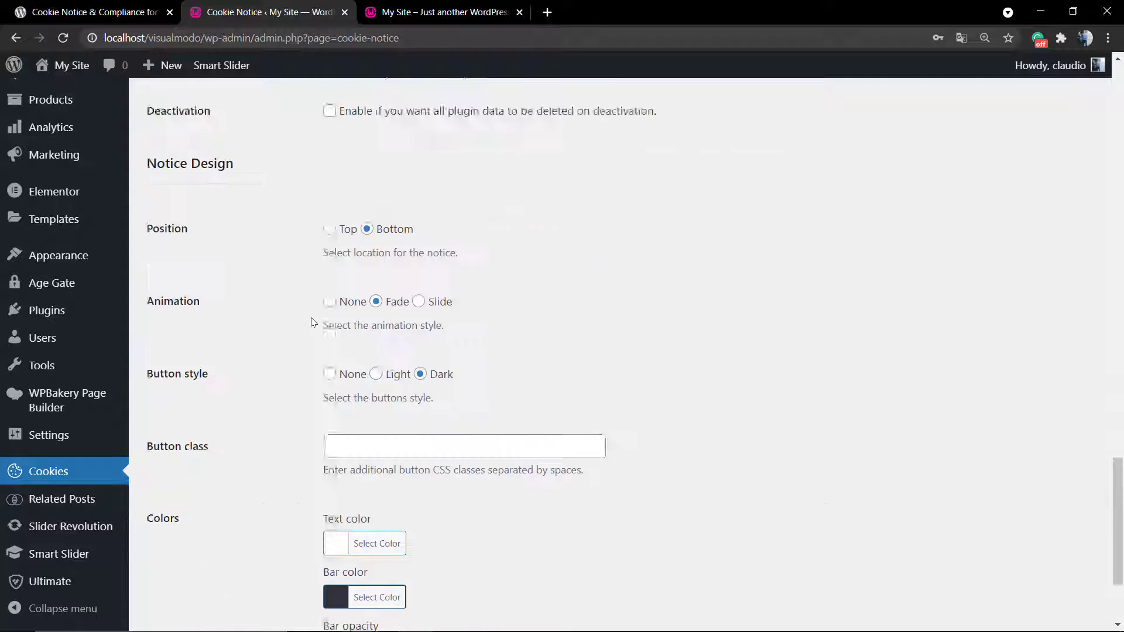
scroll(312, 322, "up", 2)
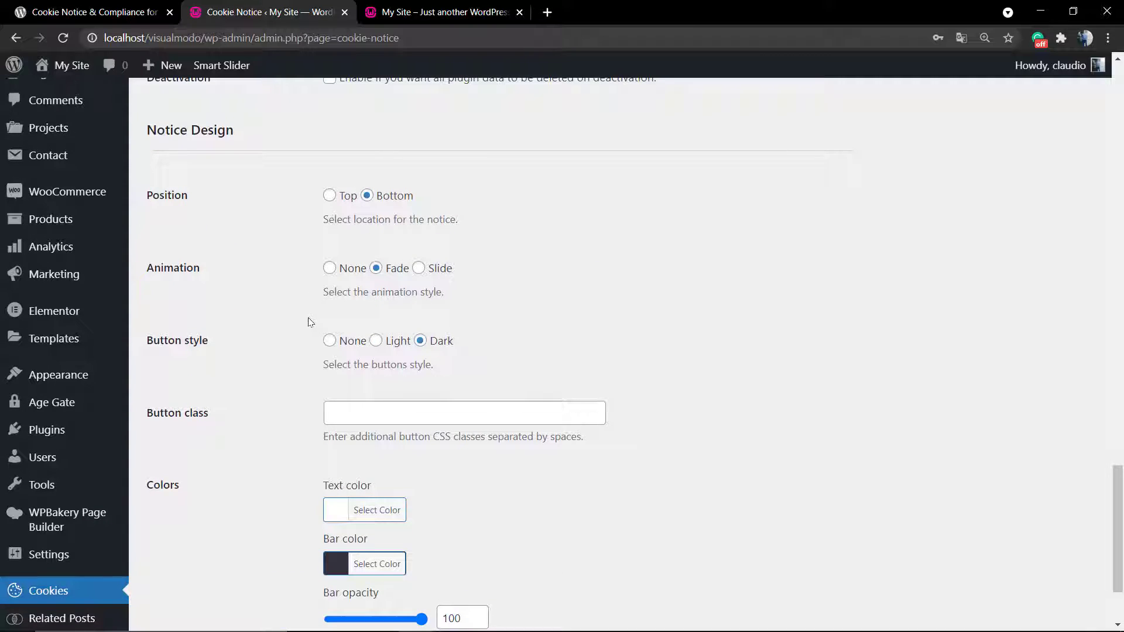
scroll(337, 404, "up", 10)
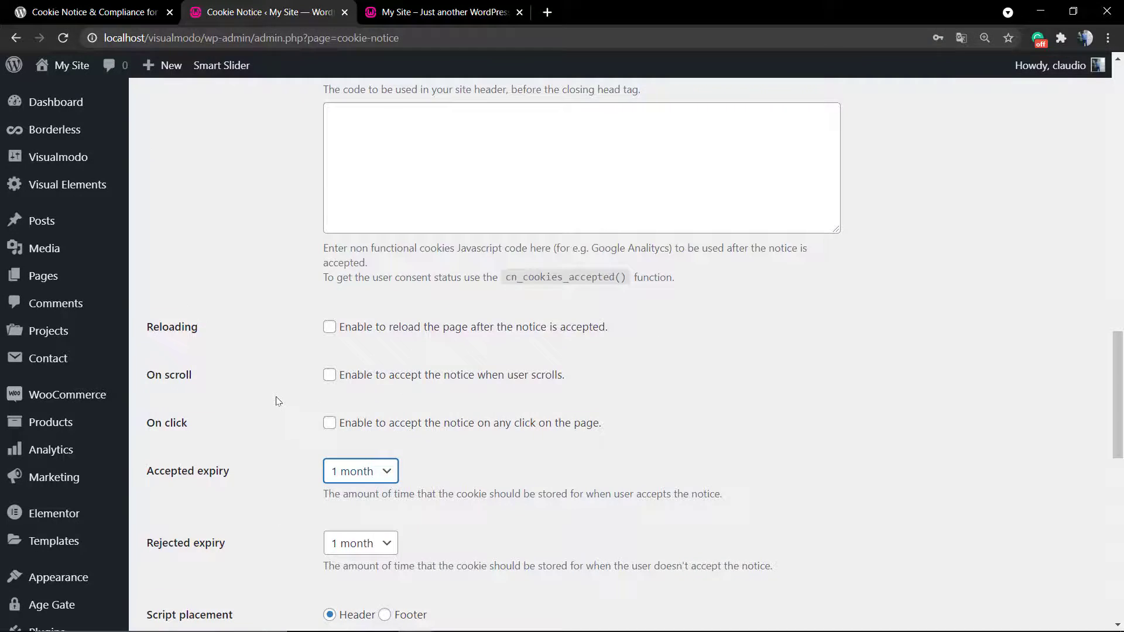
scroll(278, 401, "up", 20)
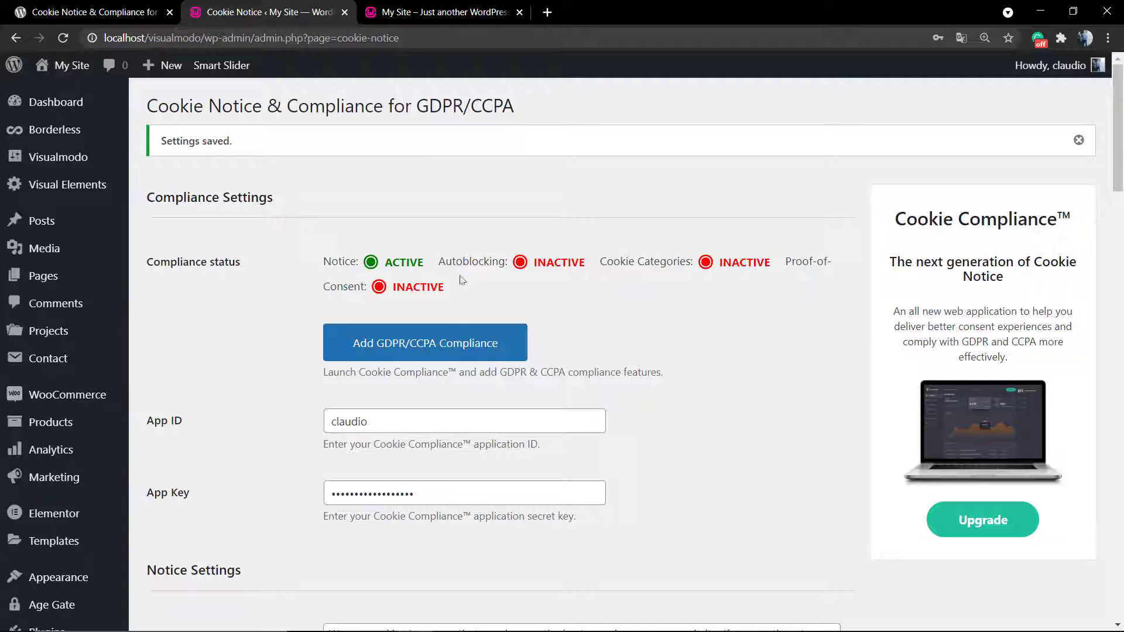
scroll(364, 313, "down", 4)
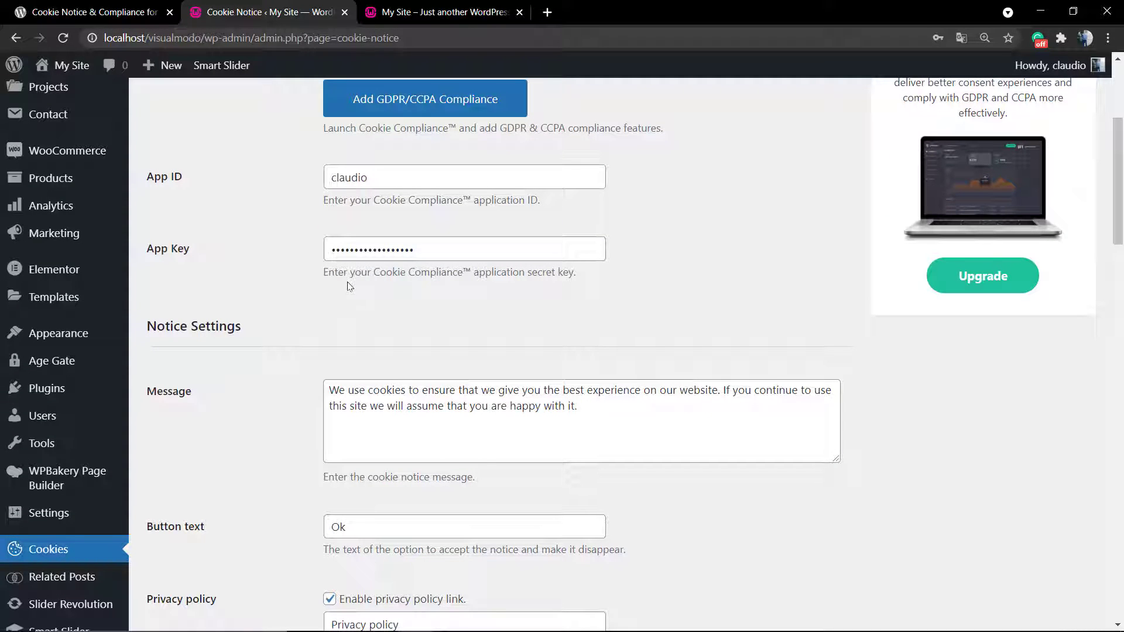
scroll(344, 291, "down", 4)
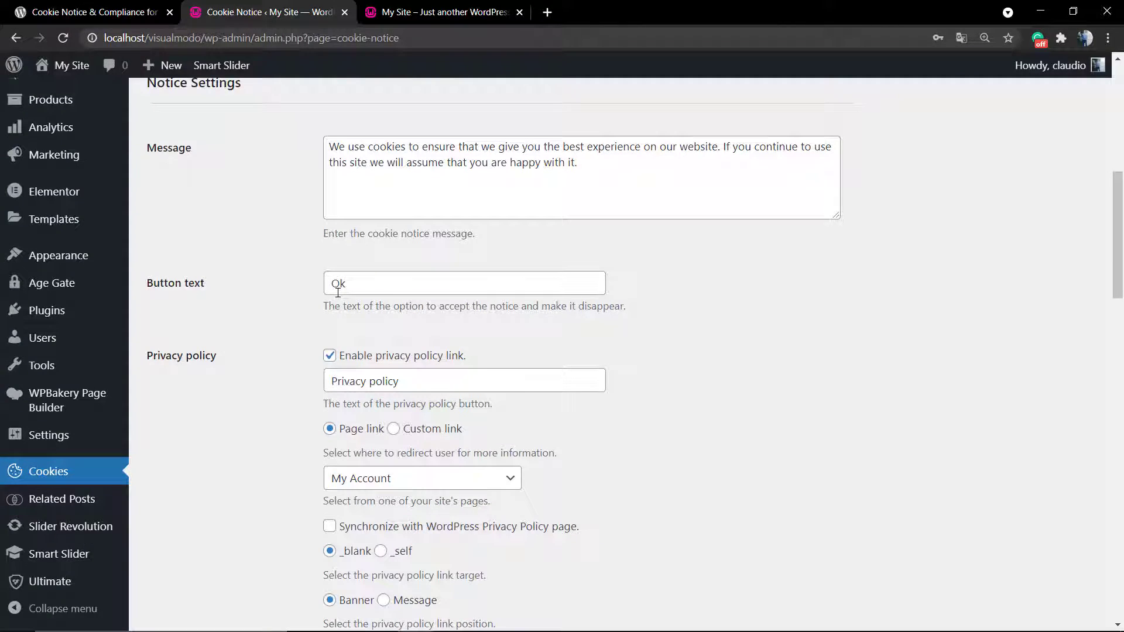
scroll(338, 292, "down", 5)
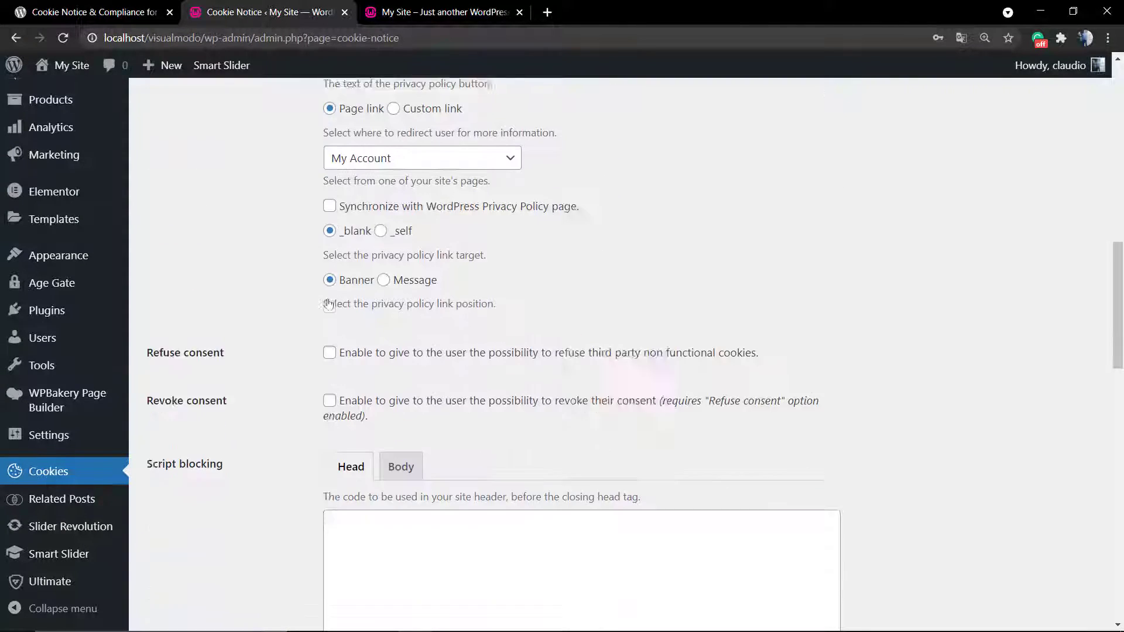
scroll(329, 304, "down", 5)
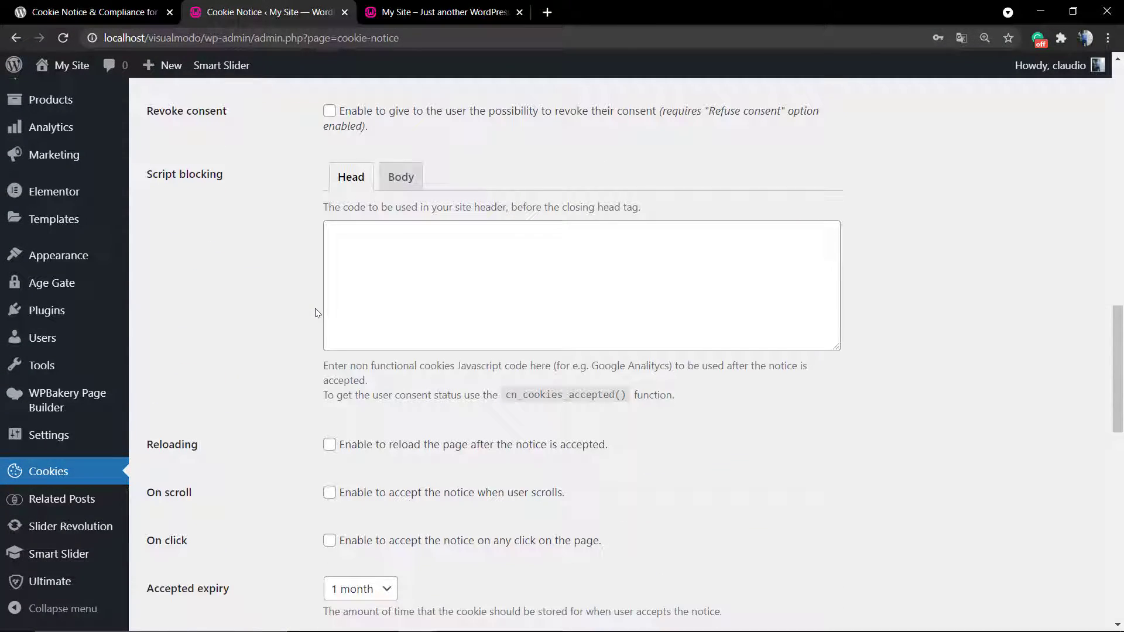
scroll(315, 312, "down", 2)
scroll(315, 313, "down", 2)
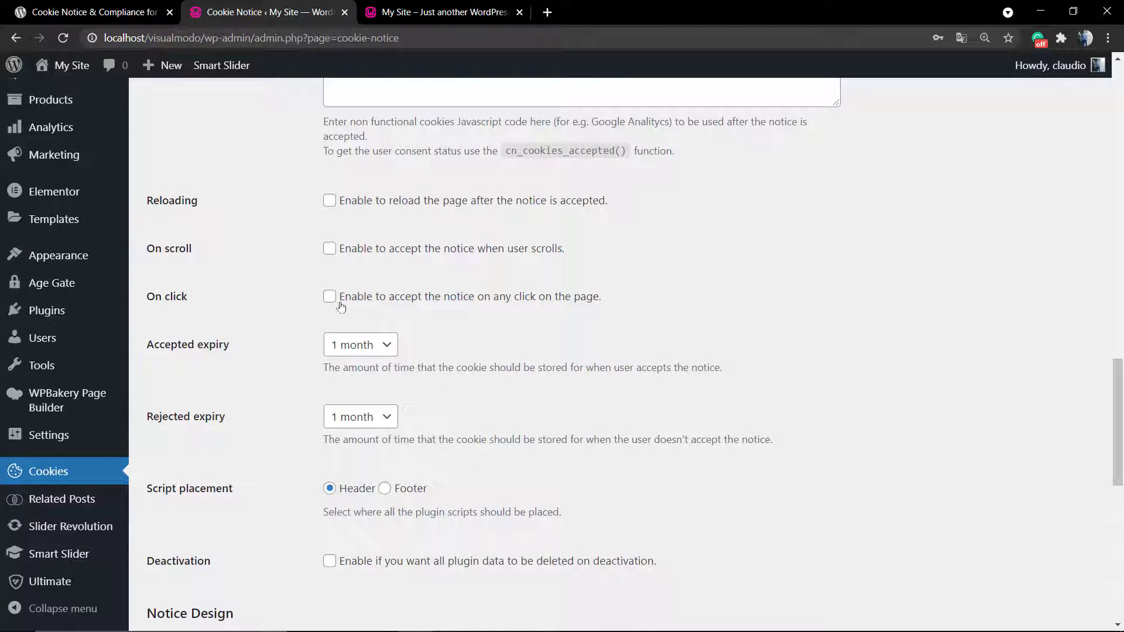
scroll(334, 306, "down", 2)
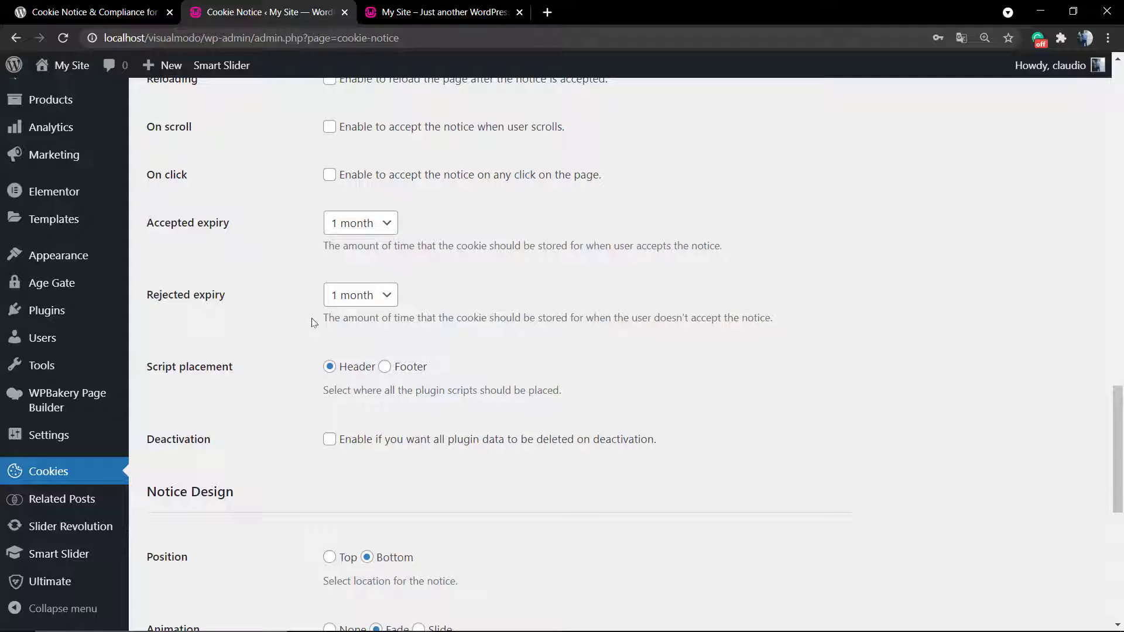
scroll(301, 340, "up", 6)
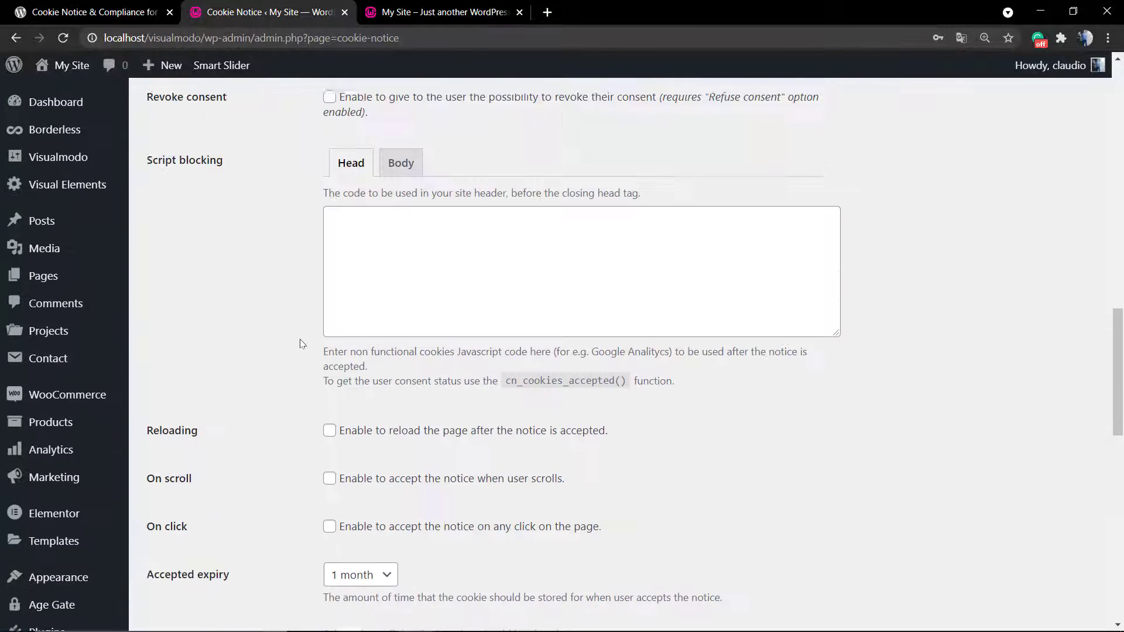
scroll(301, 343, "down", 10)
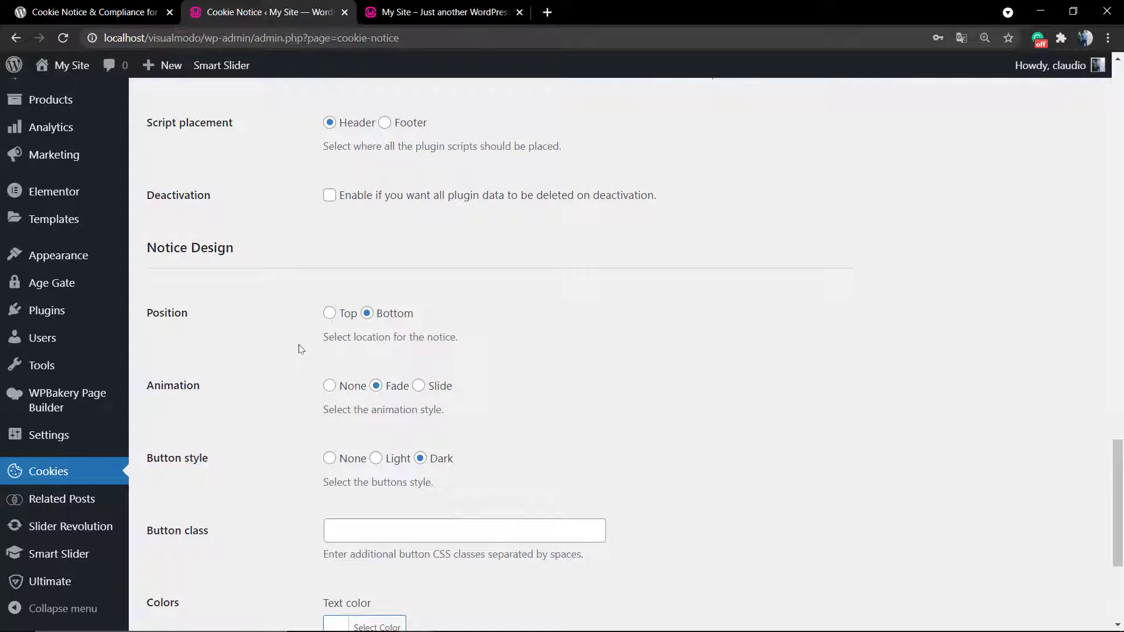
scroll(301, 350, "down", 2)
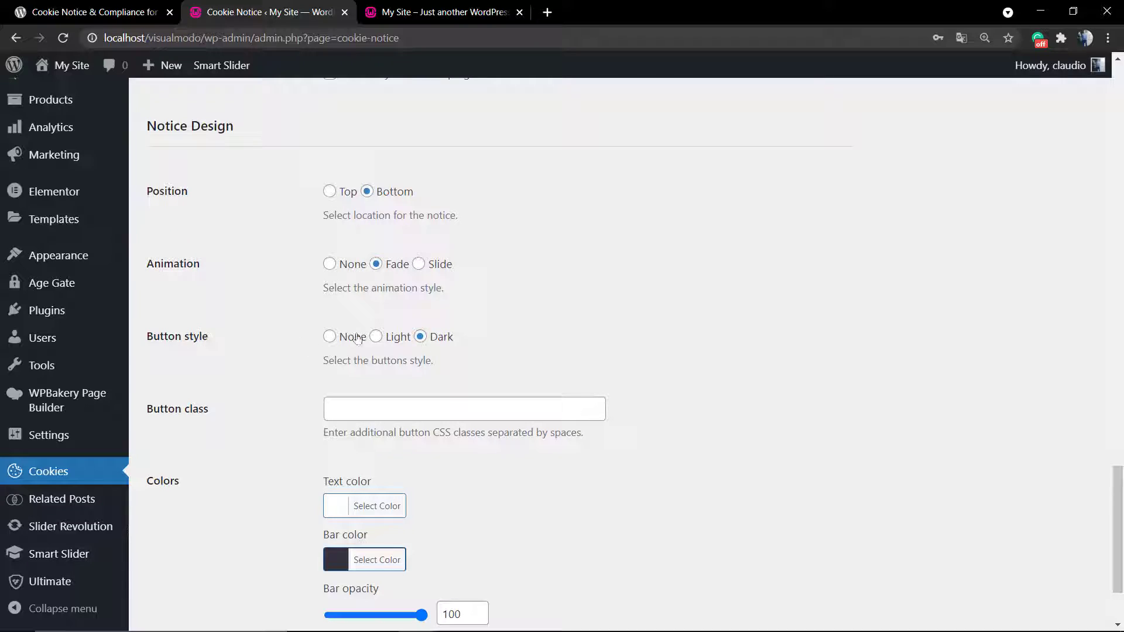
scroll(338, 347, "down", 2)
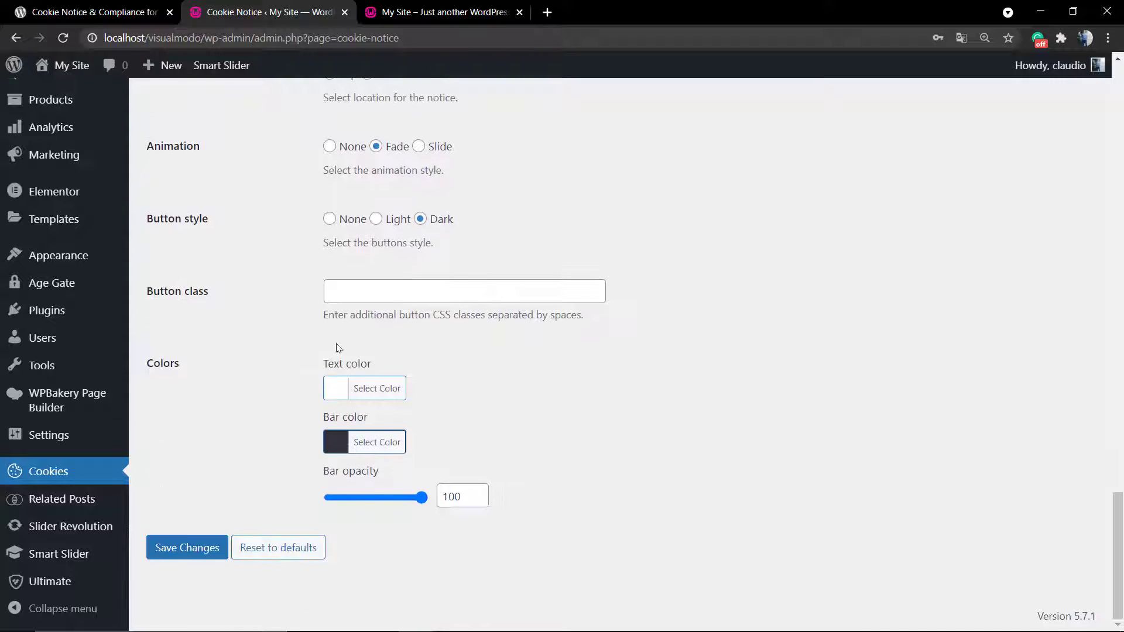
Step: Set the notice bar opacity to 99 in the bar colour picker and save the settings
left_click(386, 390)
left_click(396, 392)
left_click(375, 443)
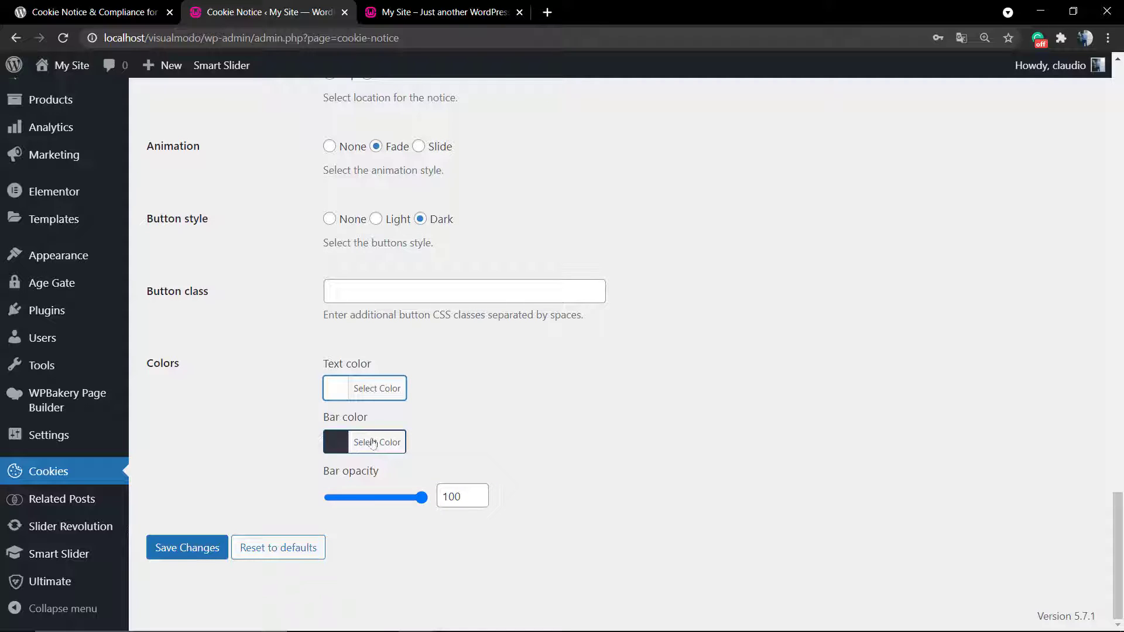
left_click(375, 443)
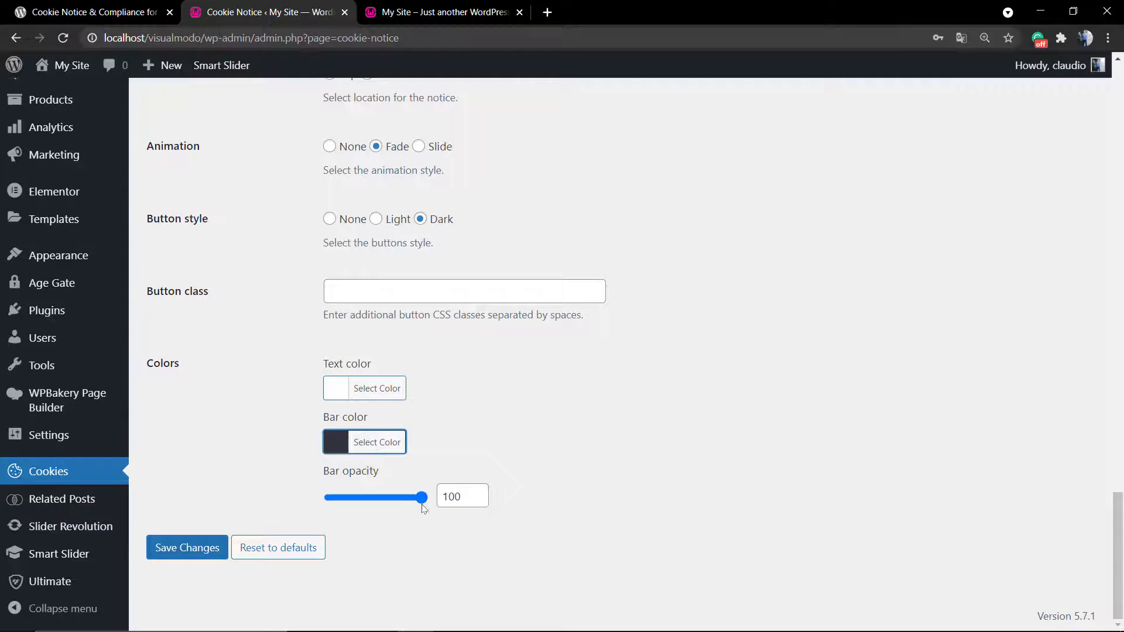
left_click_drag(380, 505, 429, 499)
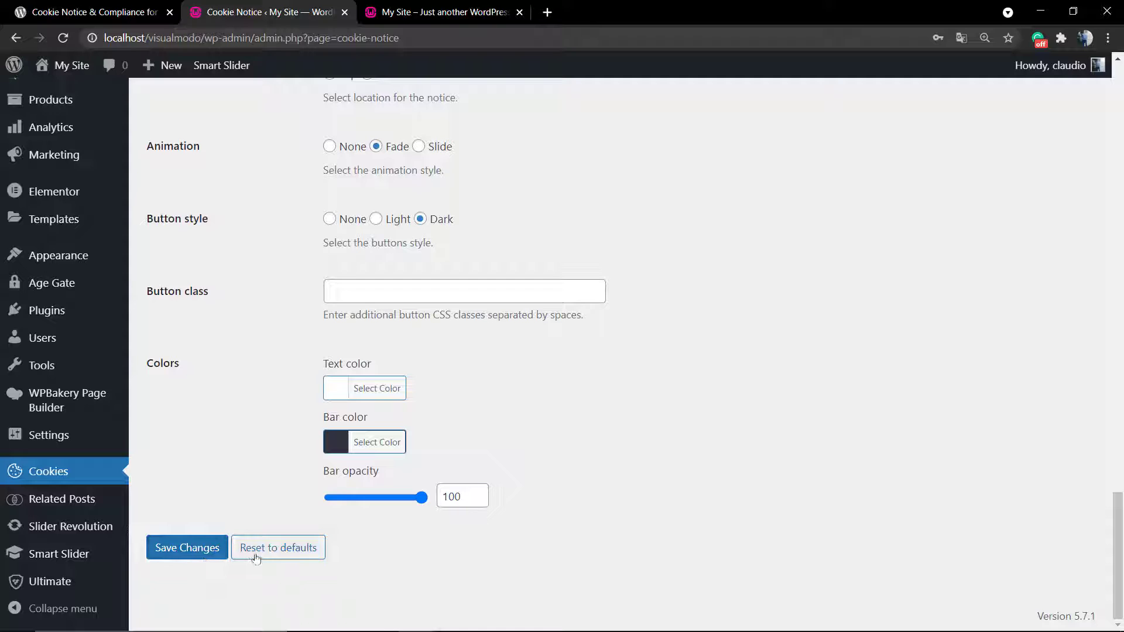
left_click(198, 557)
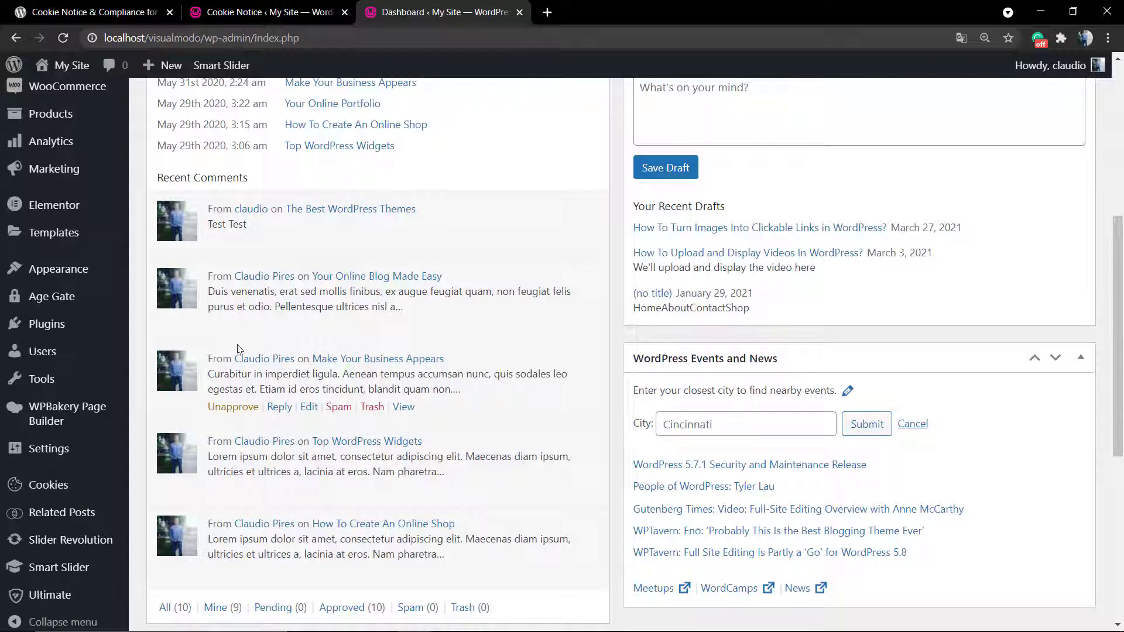
Step: Go to the Cookies settings page from the admin sidebar and scroll down slightly
left_click(49, 488)
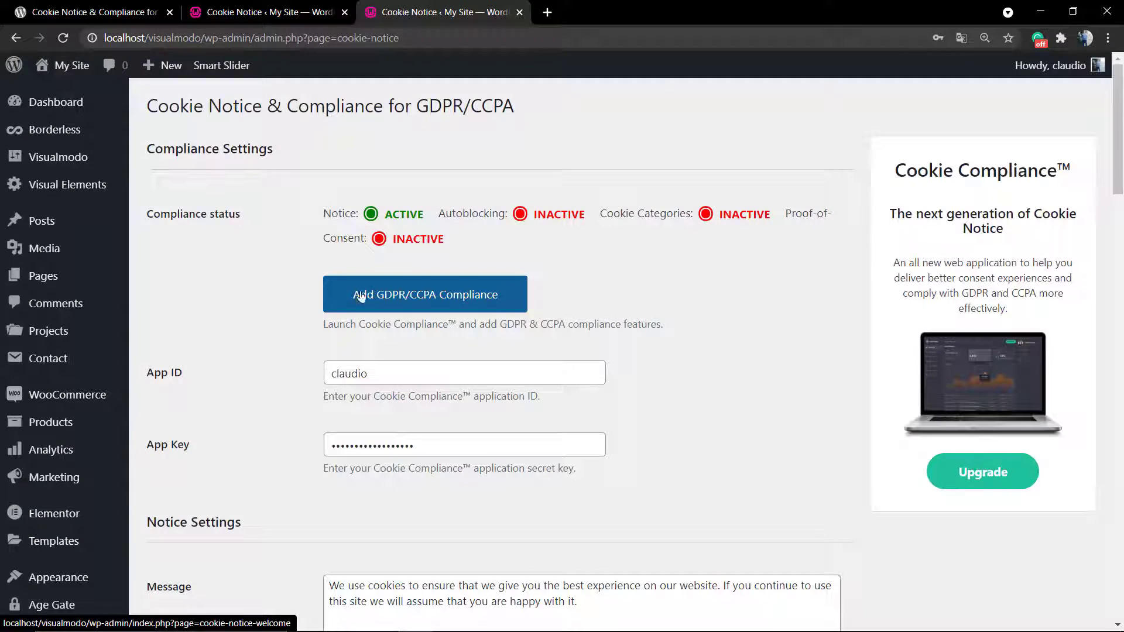
scroll(260, 321, "down", 2)
scroll(260, 321, "down", 10)
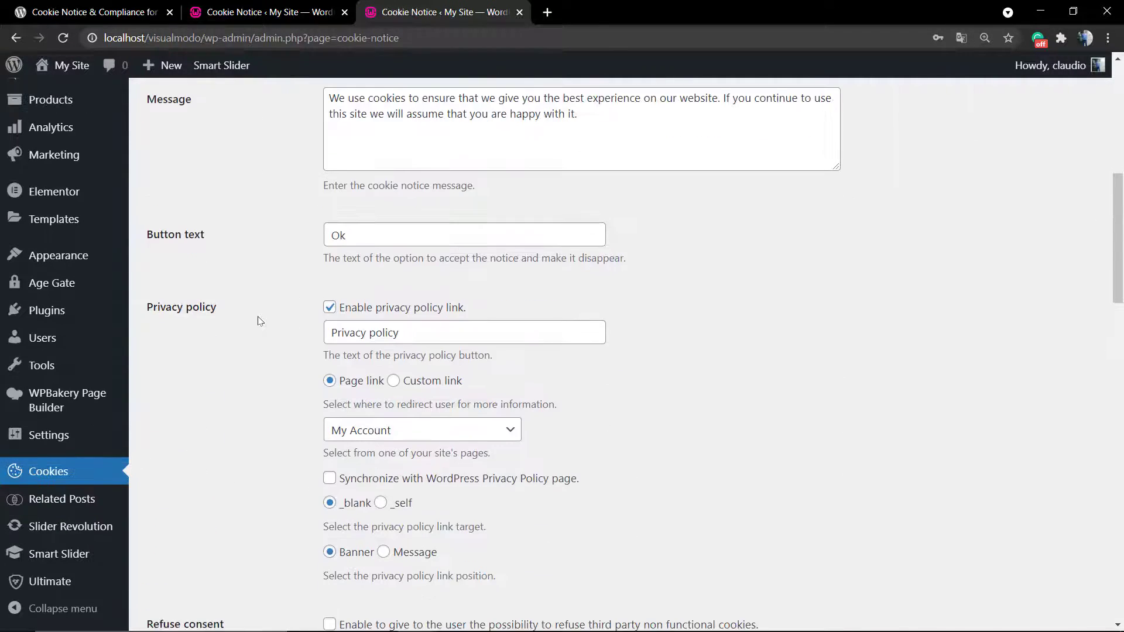